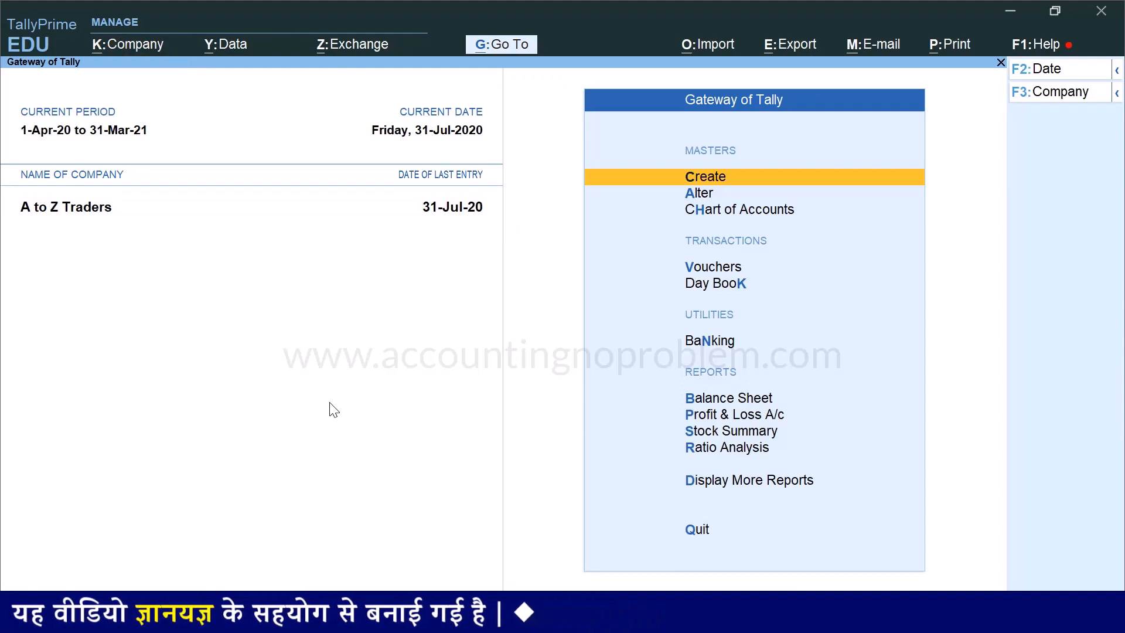
Step: Open a new Credit Note voucher for A to Z Traders
key("v")
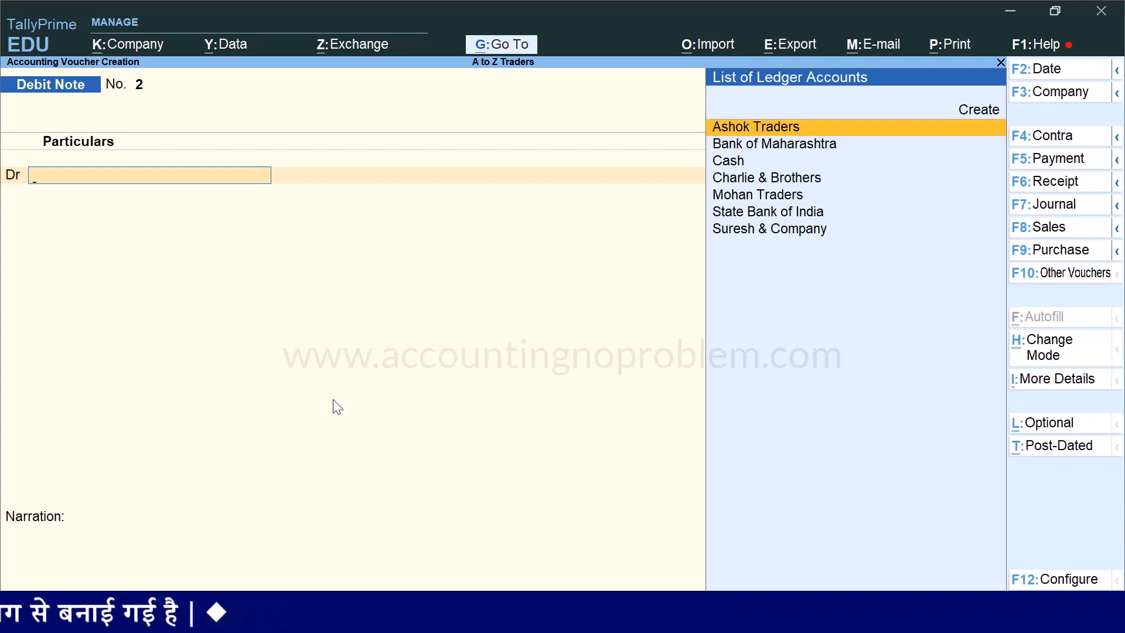
key("alt+F6")
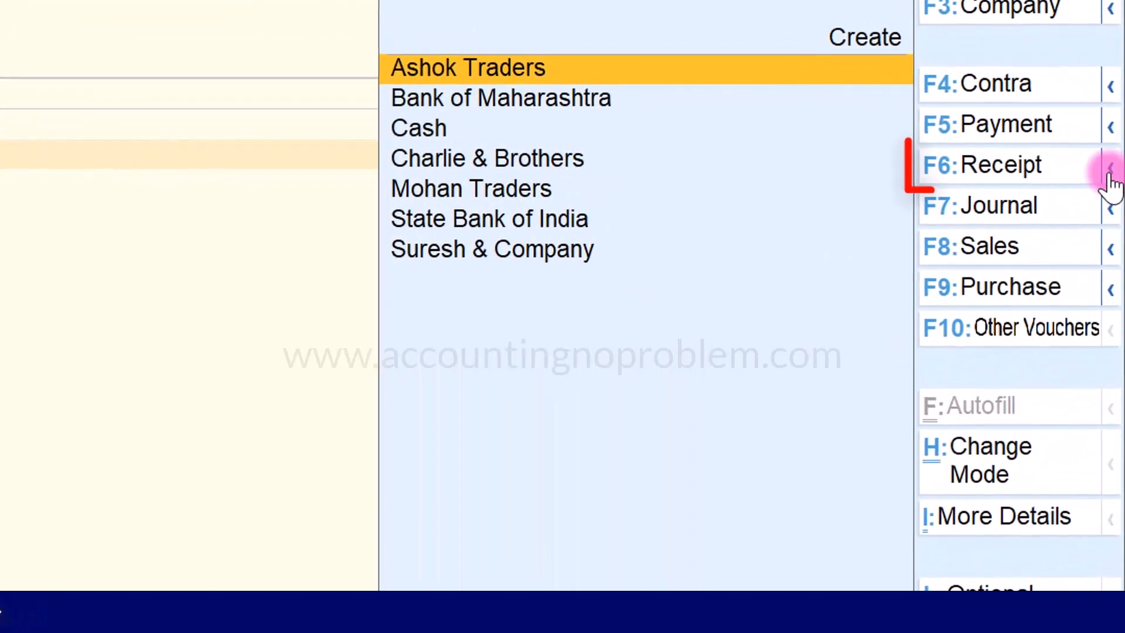
left_click(1111, 169)
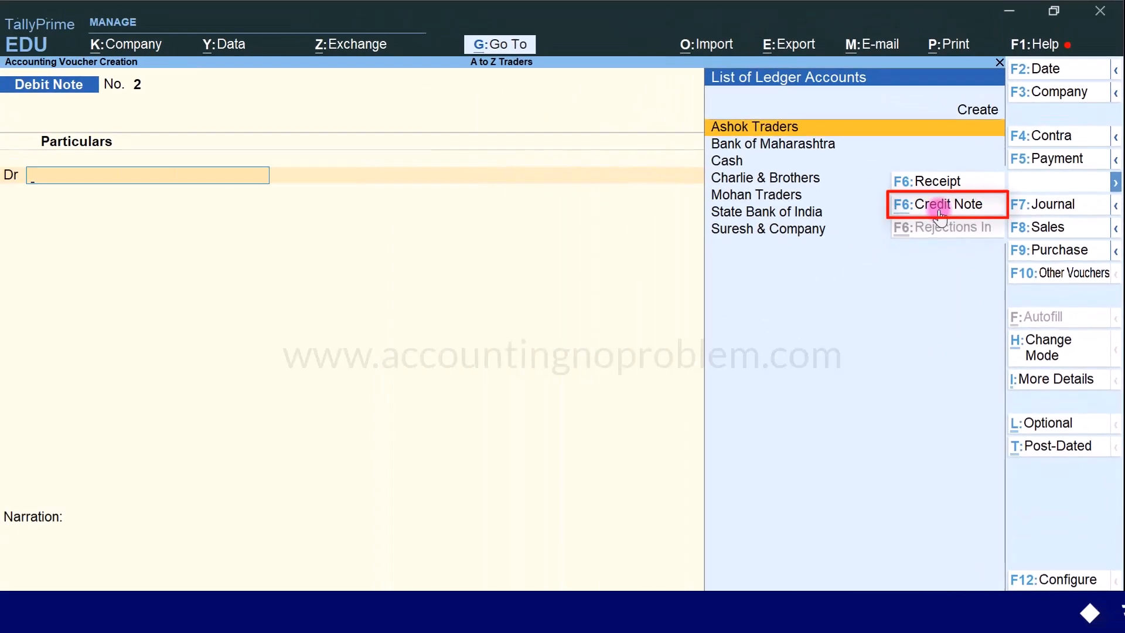
left_click(856, 210)
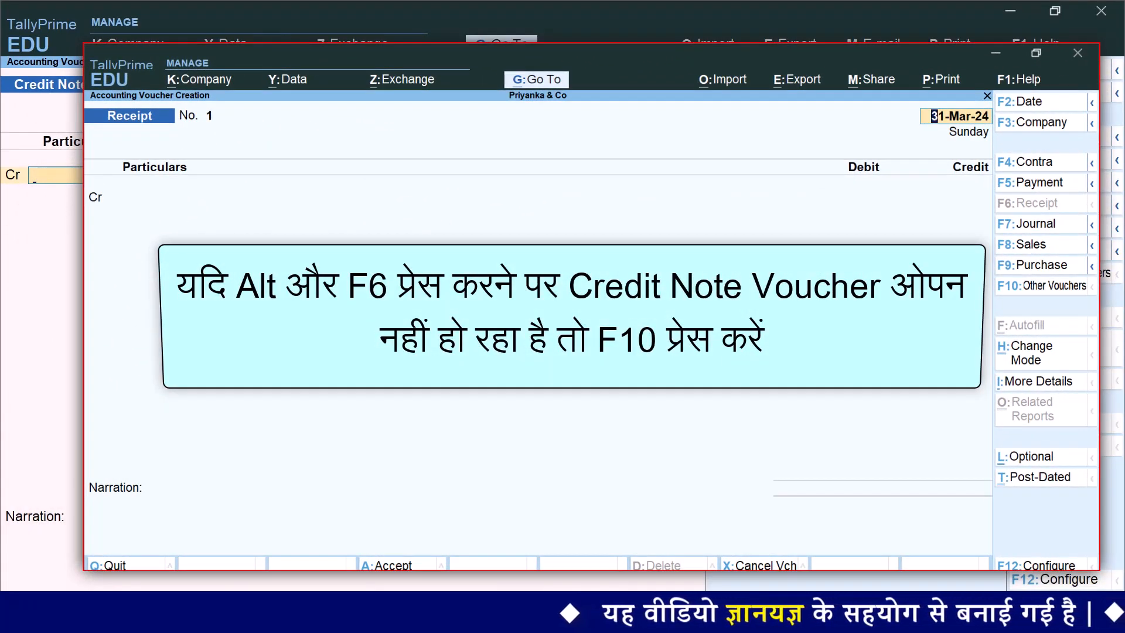
Step: From the Receipt voucher, show the inactive voucher types, choose Credit Note and activate it
key("F10")
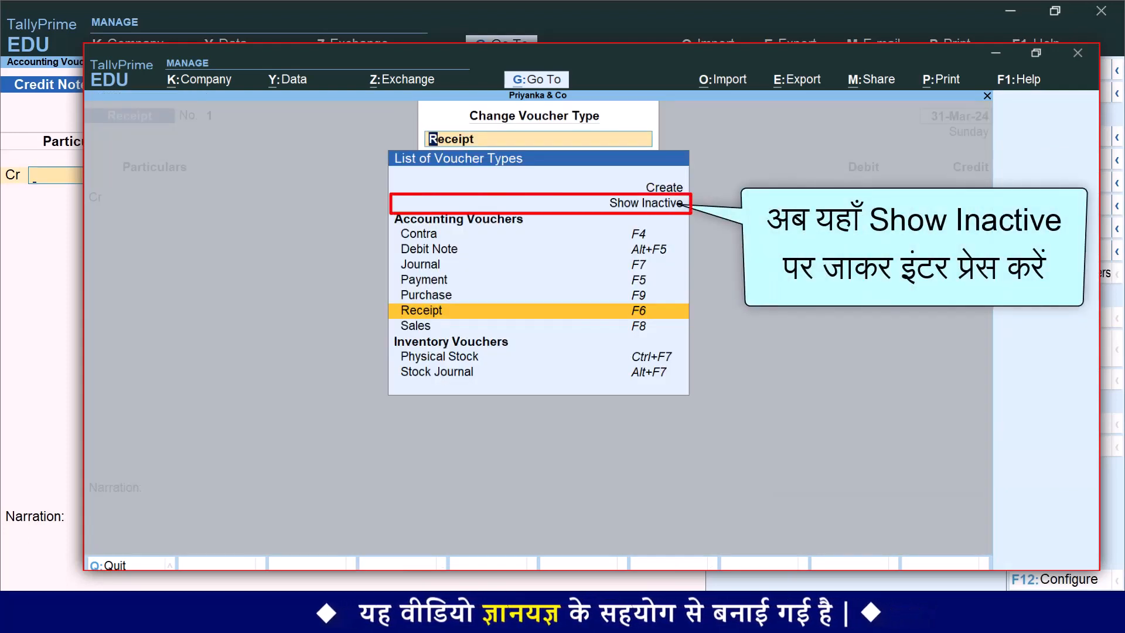
key("Up")
key("Up")
key("Up")
key("Up")
key("Up")
key("Up")
key("Return")
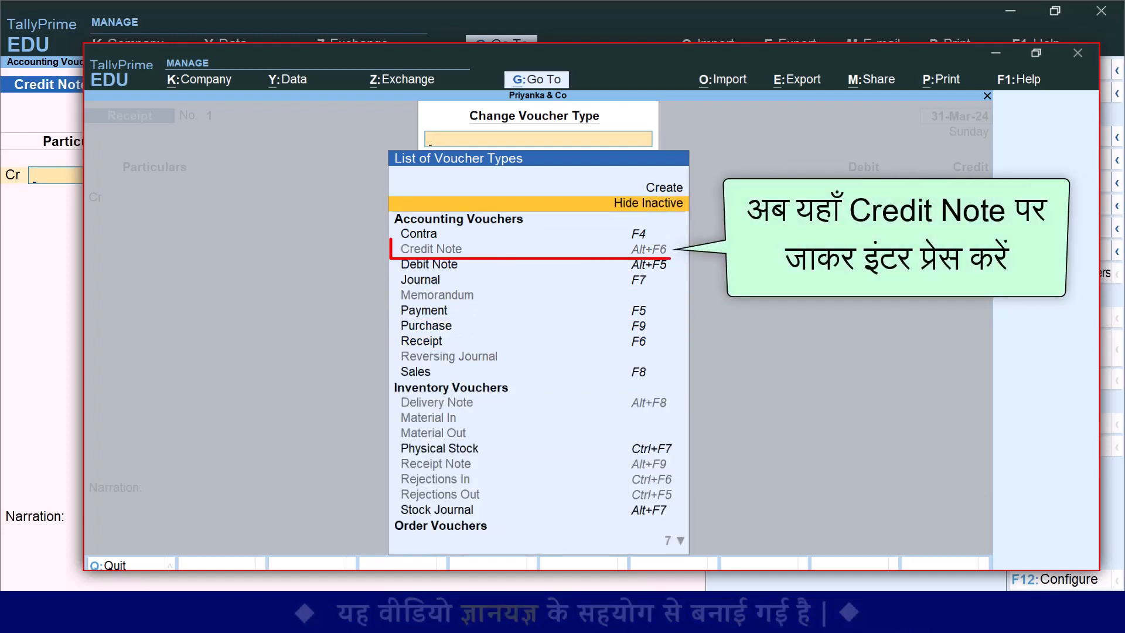
key("Down")
key("Down")
key("Return")
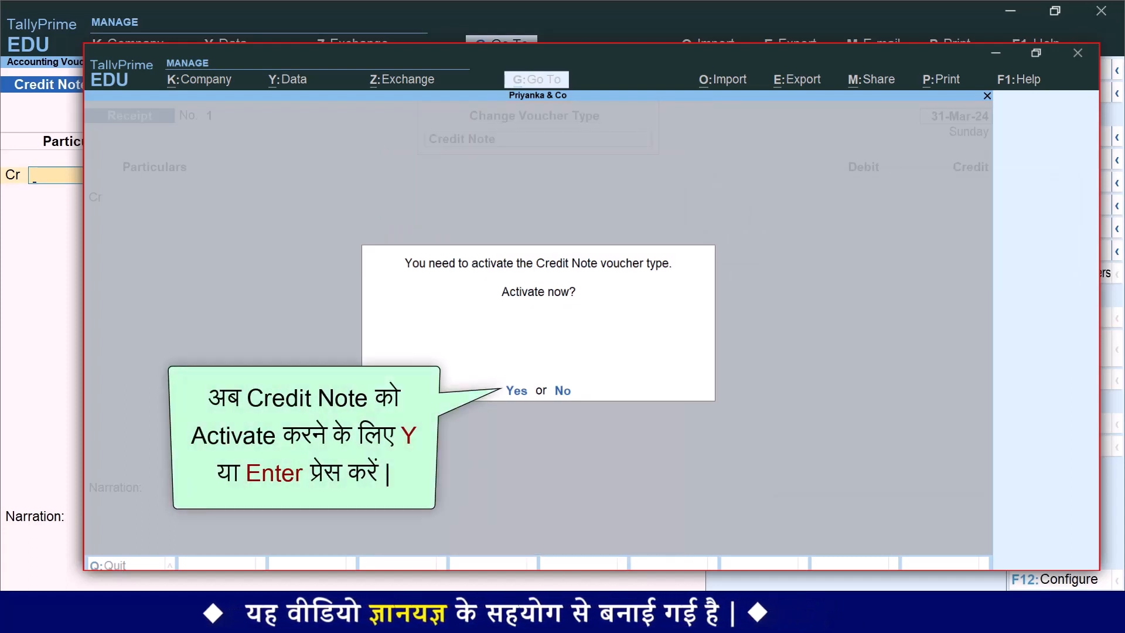
key("y")
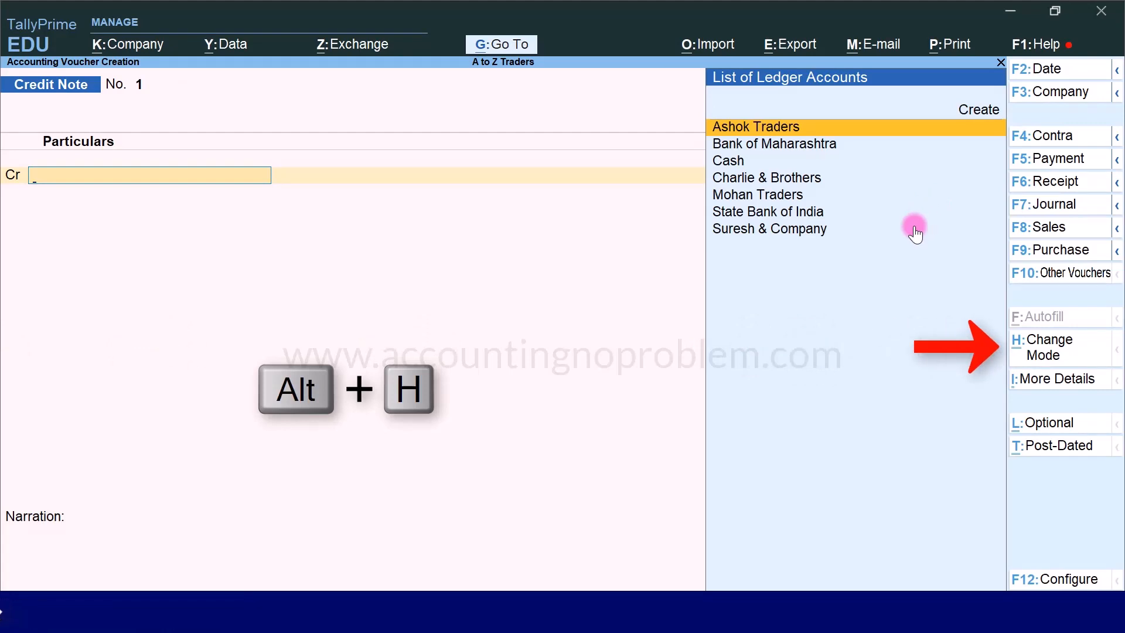
Step: Change the credit note's voucher mode to Item Invoice
key("alt+h")
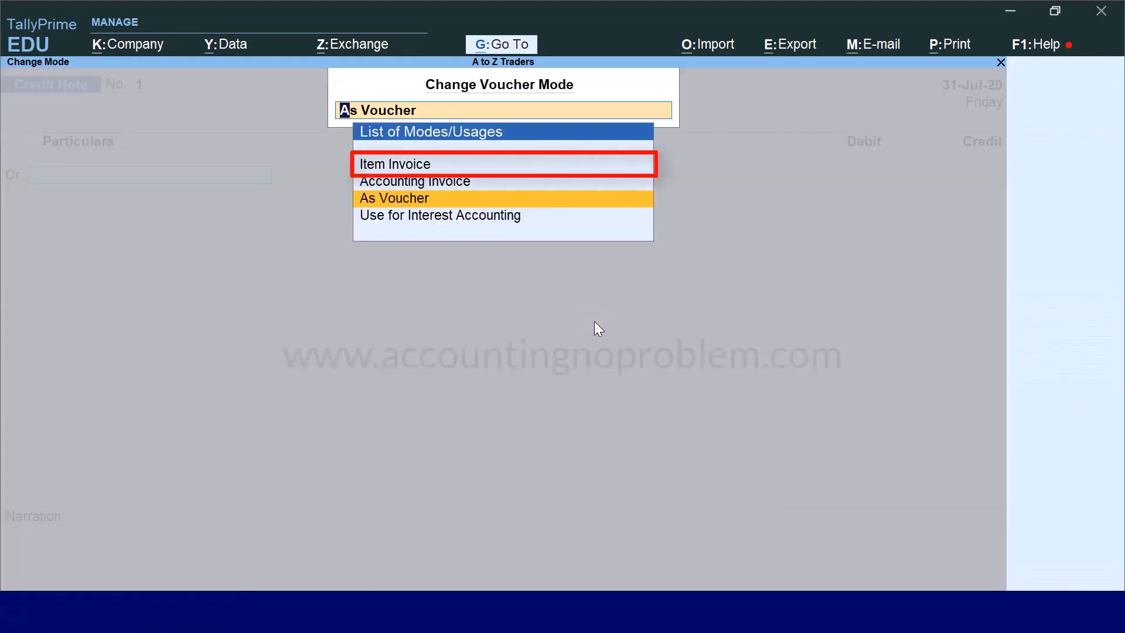
key("Up")
key("Up")
key("Return")
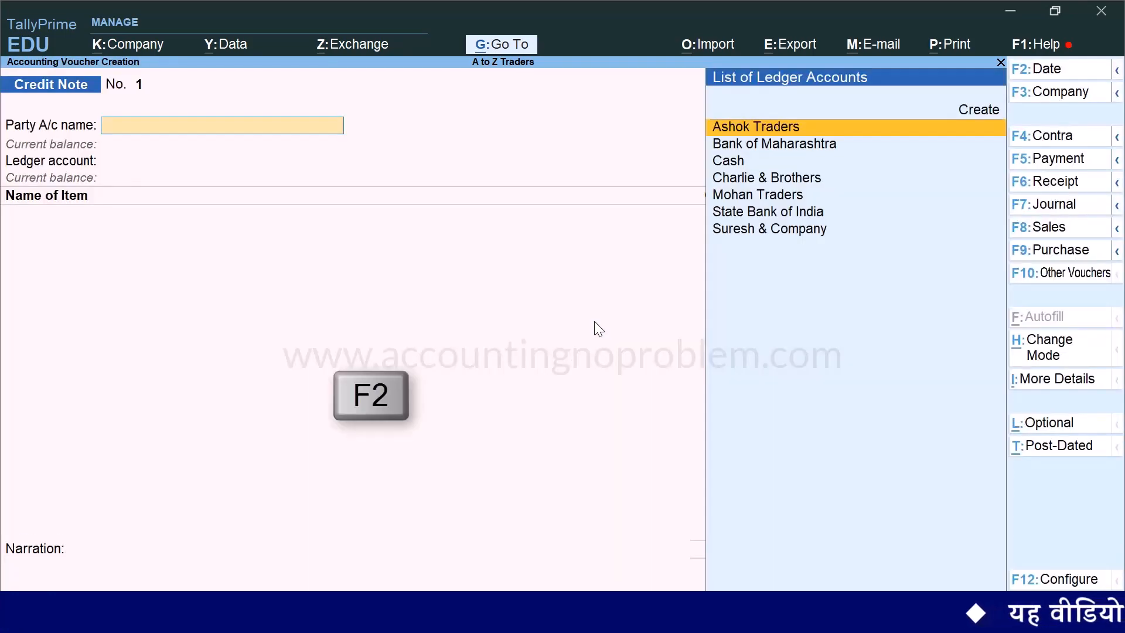
Step: Set the credit note's voucher date to 31.7
key("F2")
type("31.7")
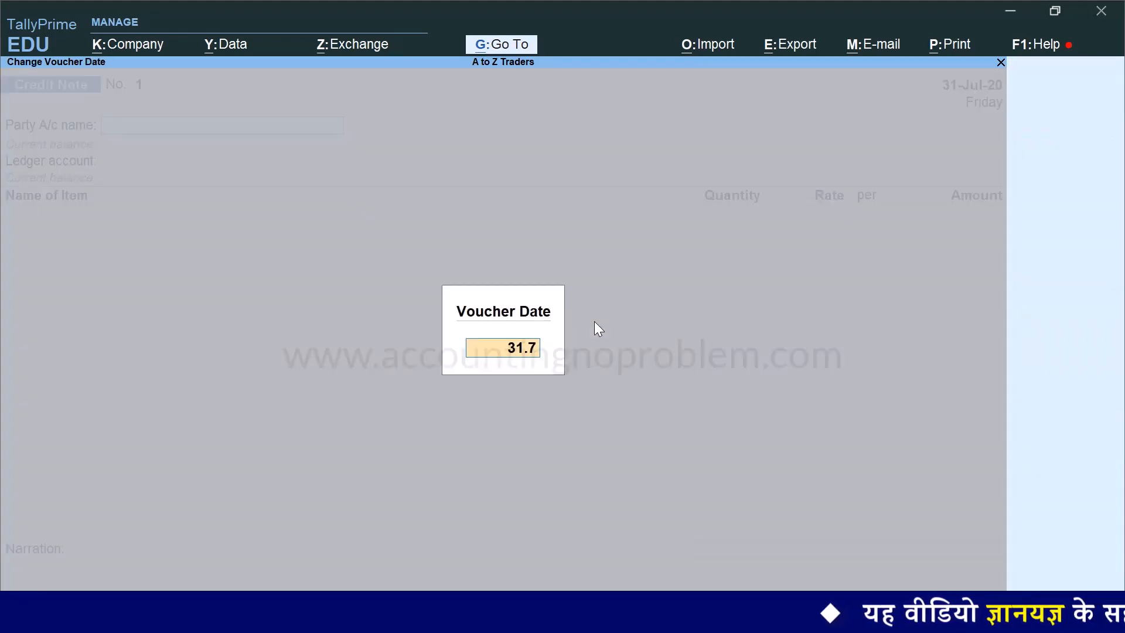
key("Return")
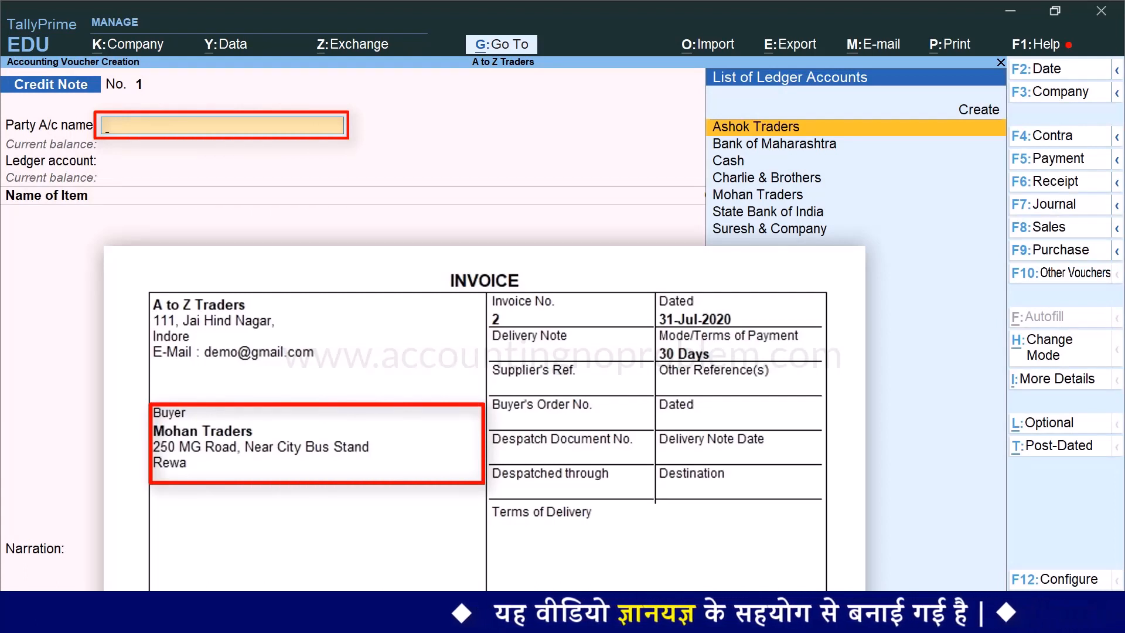
Step: Choose Mohan Traders as the party account of the credit note
key("Down")
key("Down")
key("Down")
key("Down")
key("Return")
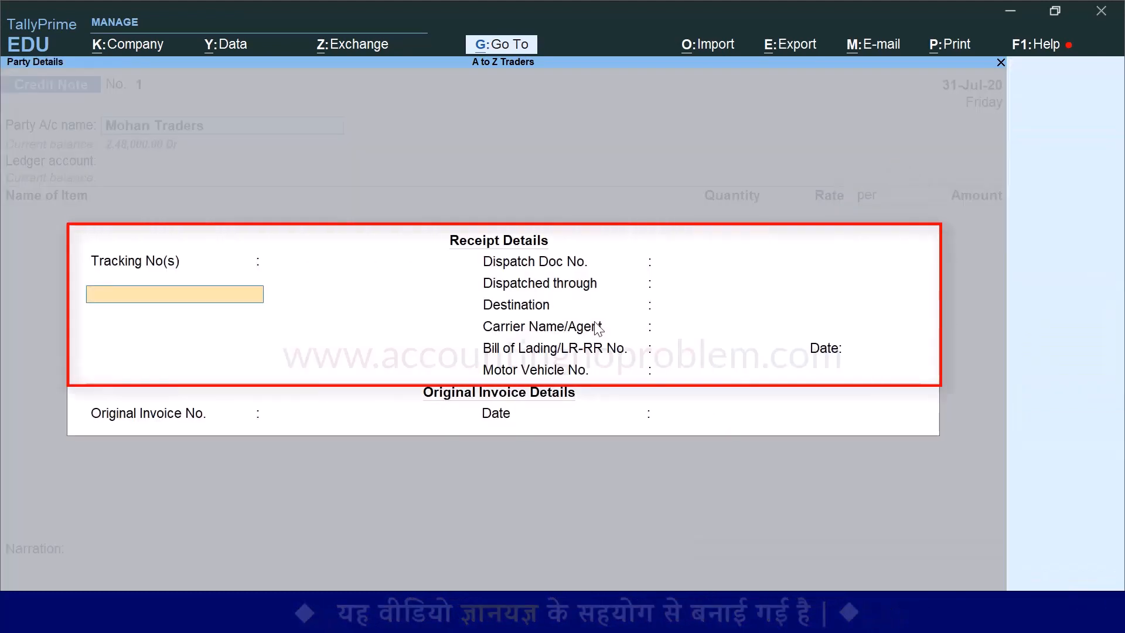
Step: In the receipt details, leave the tracking and dispatch fields blank and enter motor vehicle number MP 09 AB XX66
key("Return")
key("Return")
key("Return")
key("Return")
key("Return")
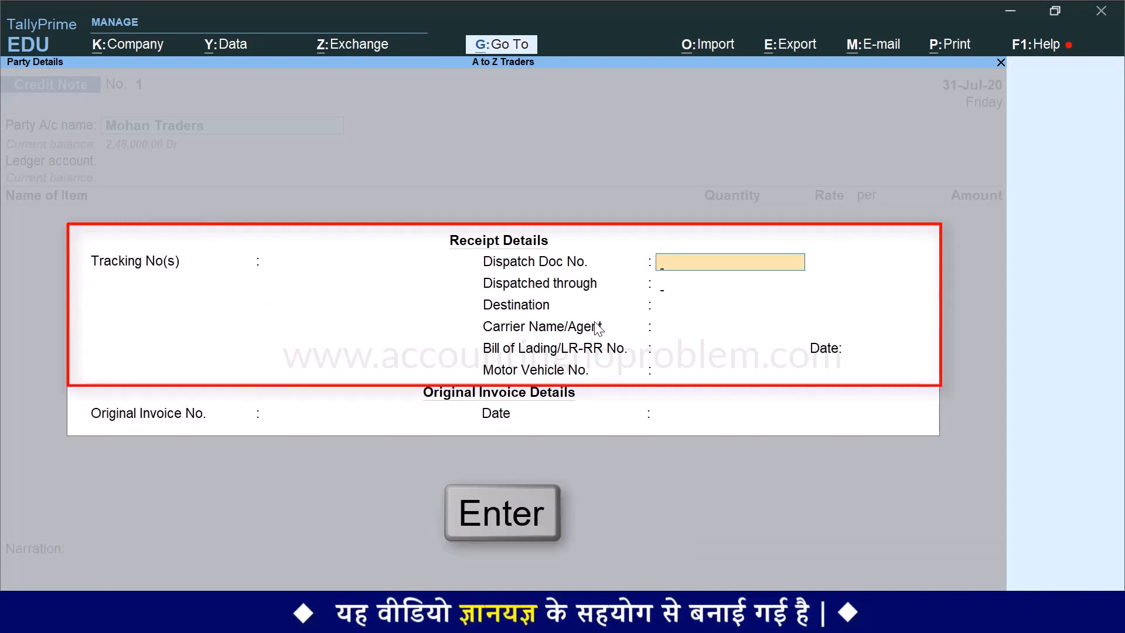
key("Return")
key("Return")
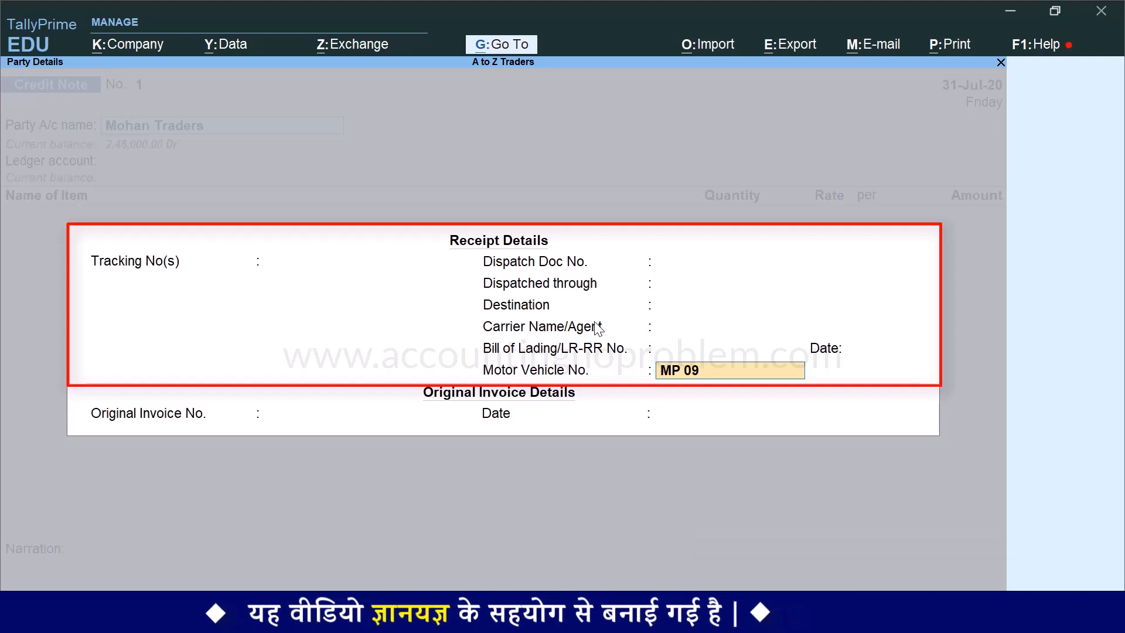
type("MP 09 AB XX66")
key("Return")
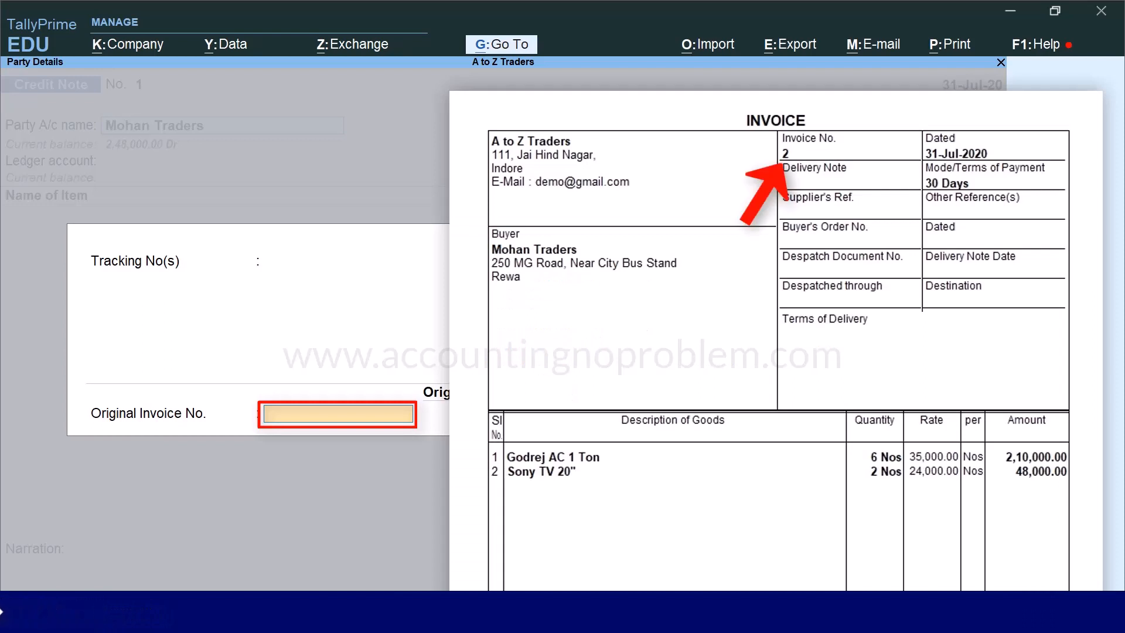
Step: Enter original invoice number 2 dated 31-Jul-20 and accept the party details with Mohan Traders as buyer
type("2")
key("Return")
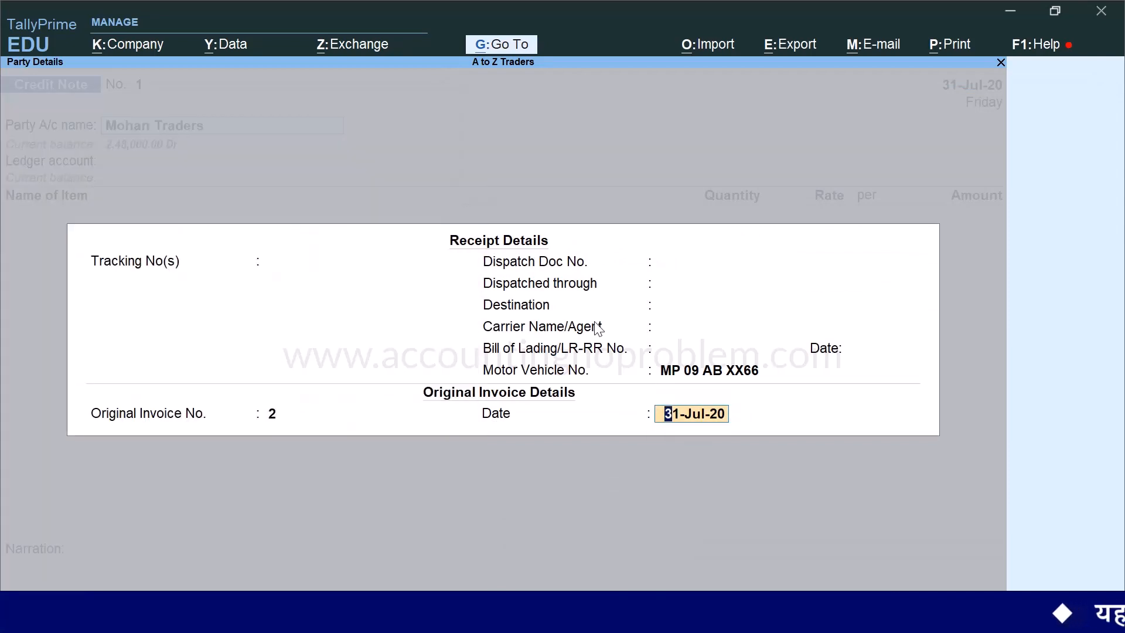
key("Return")
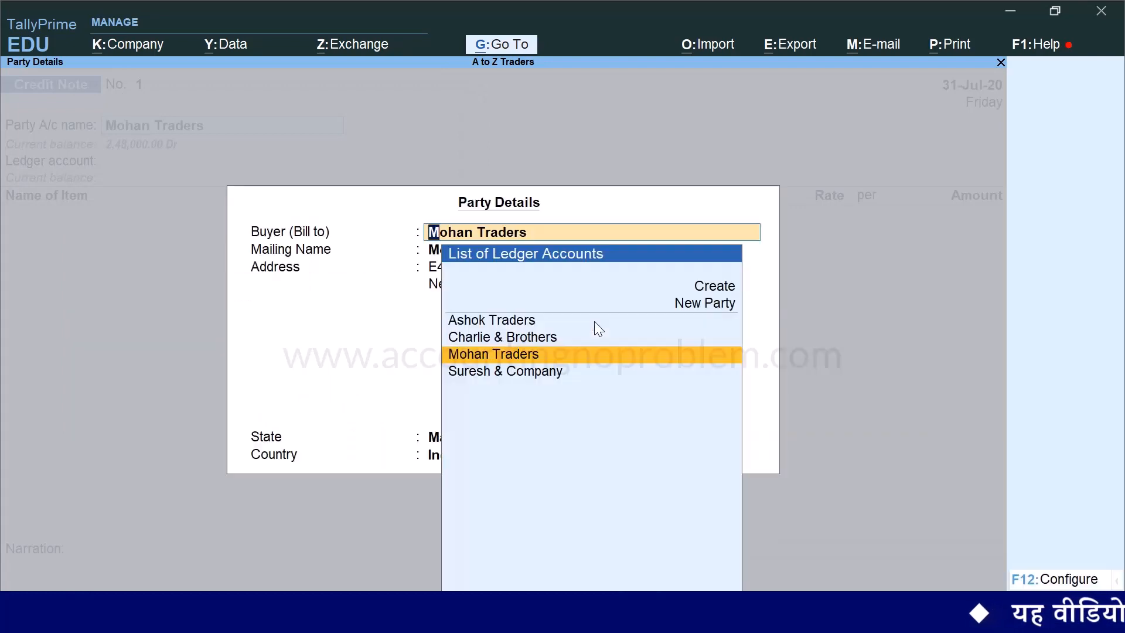
key("Return")
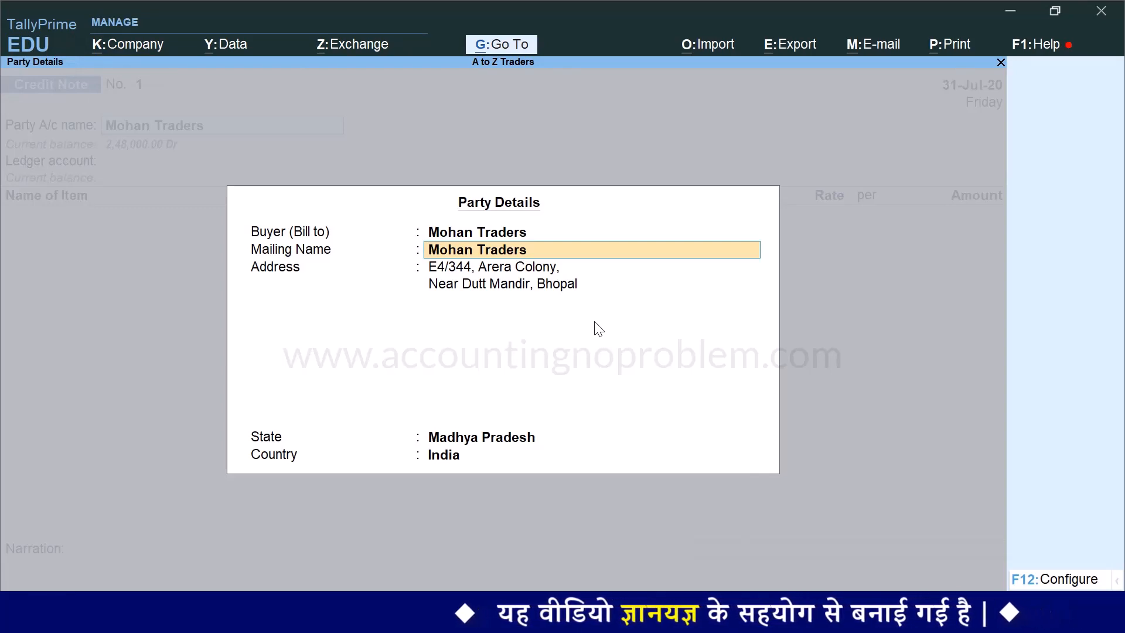
key("ctrl+a")
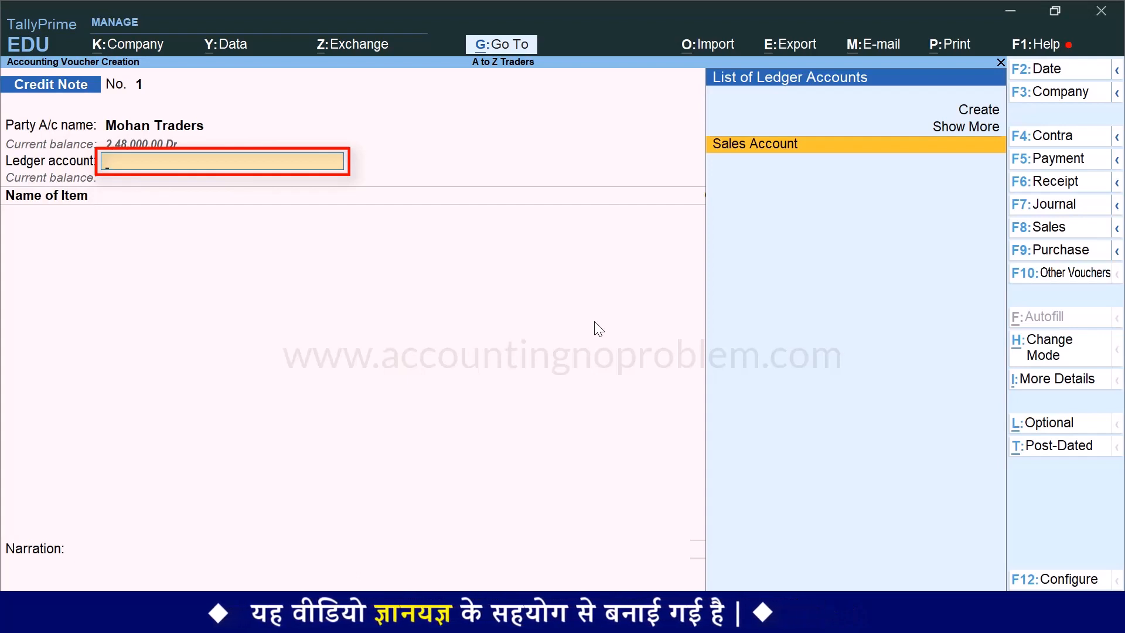
Step: Create a ledger named Sales Return under Sales Accounts and use it as the credit note's ledger account
key("alt+c")
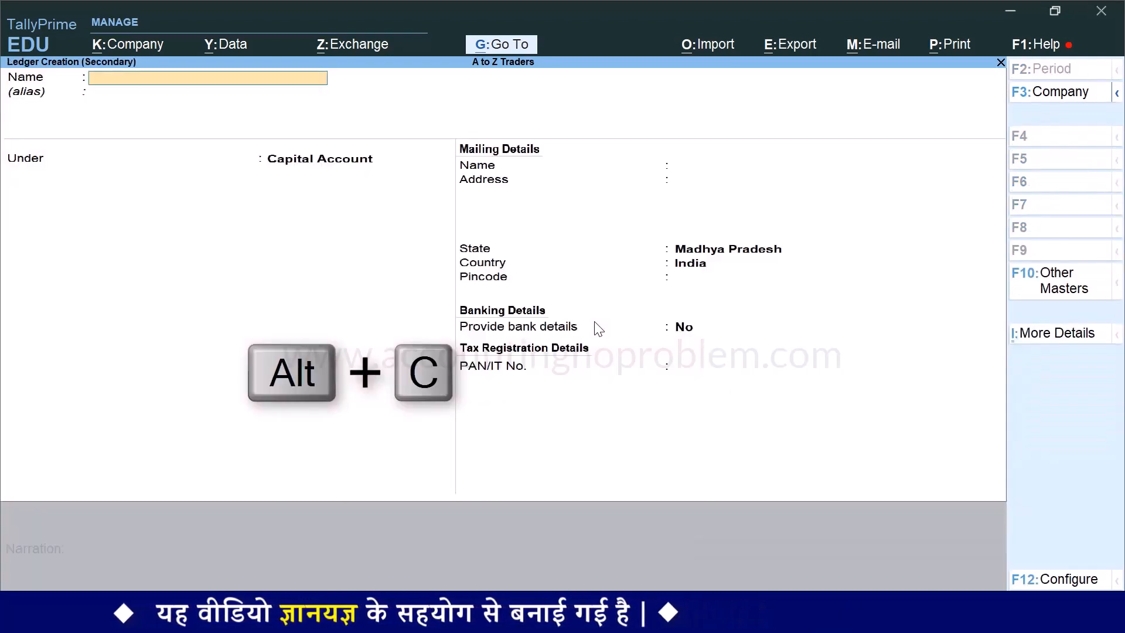
type("Sales Return")
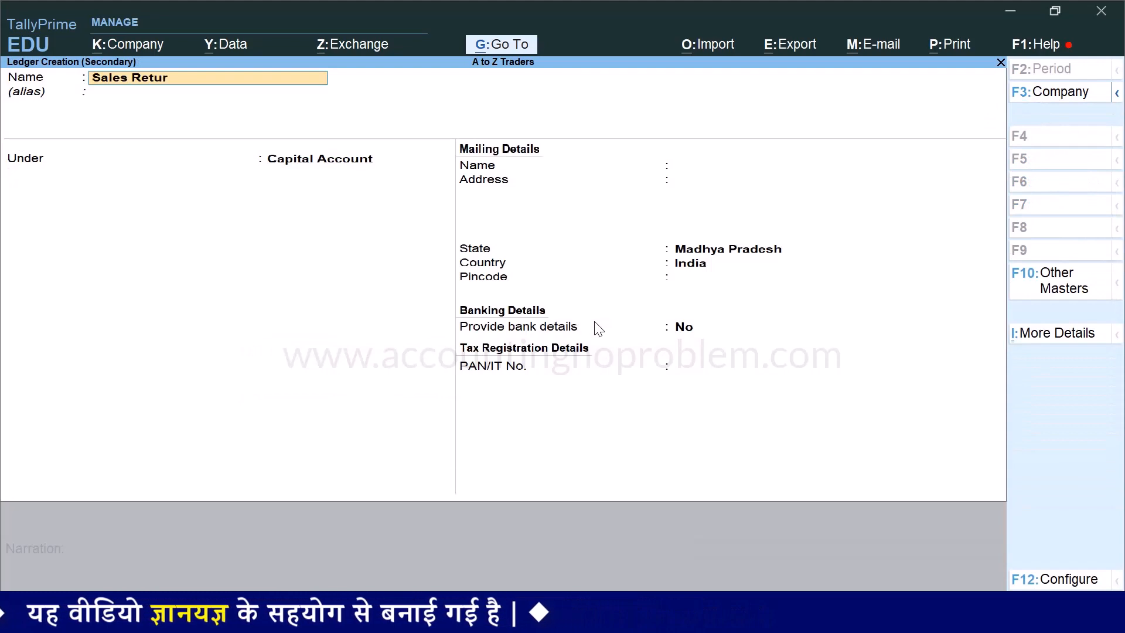
key("Return")
key("Return")
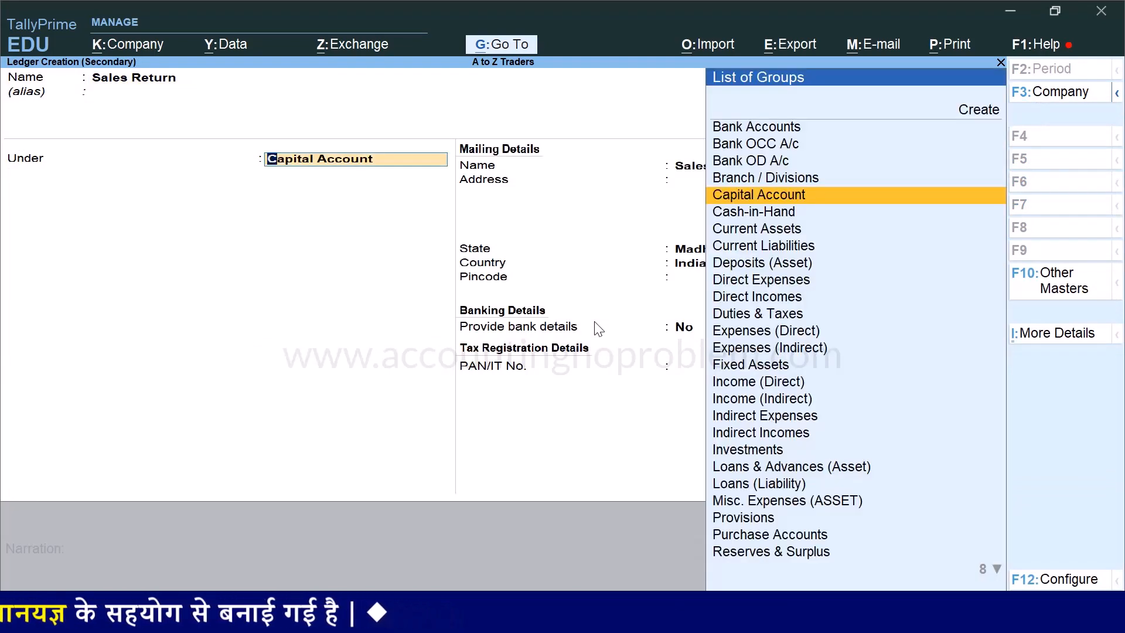
type("S")
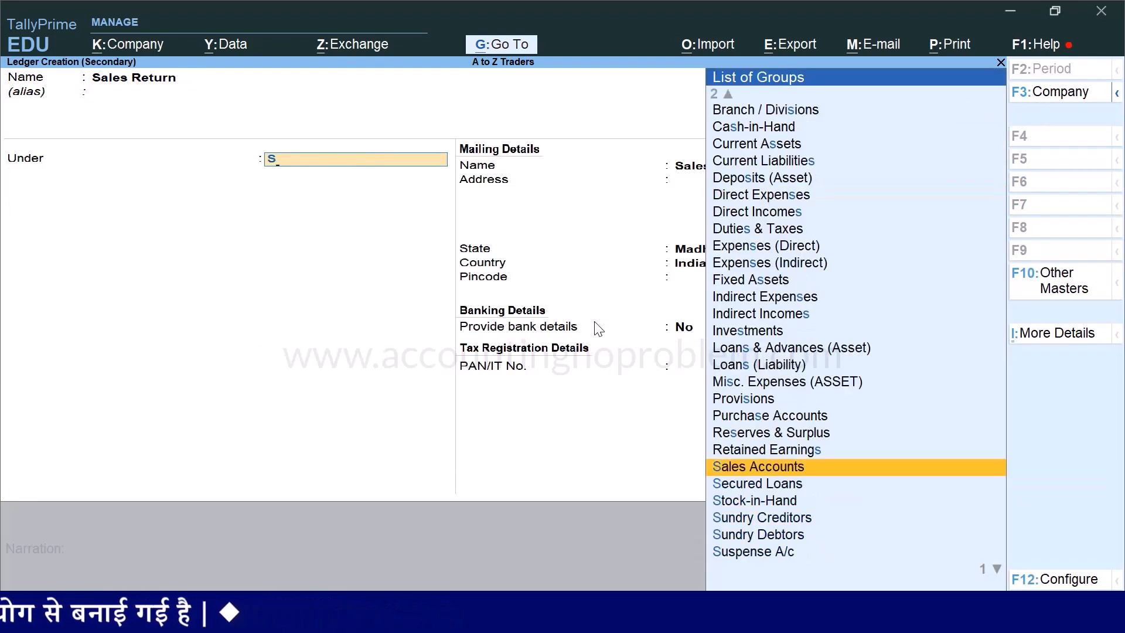
key("Return")
key("Return")
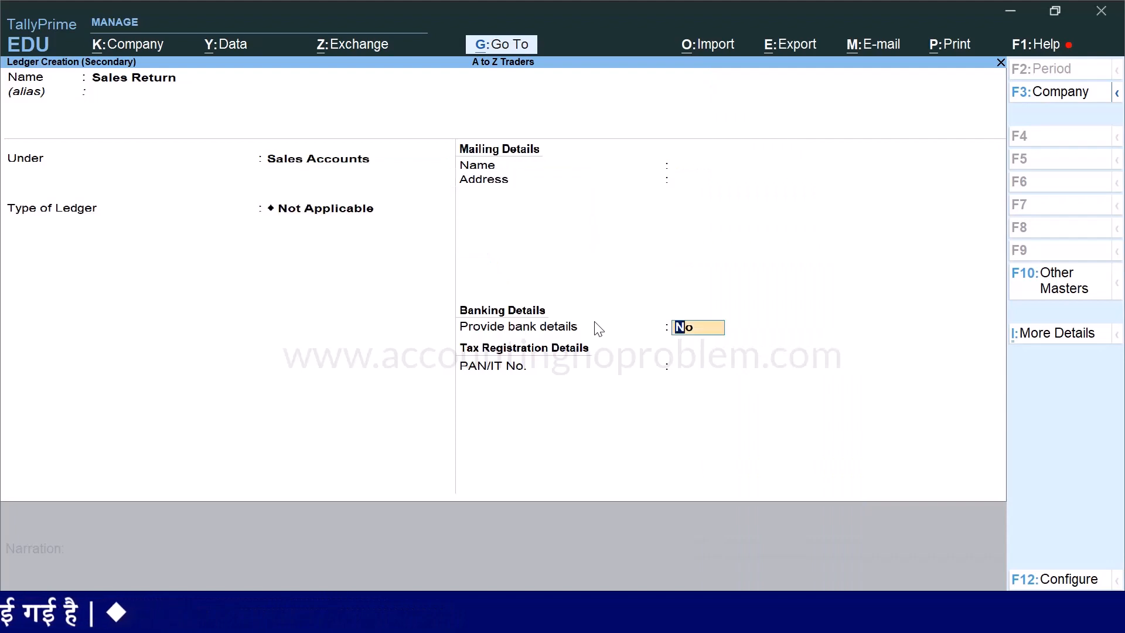
key("ctrl+a")
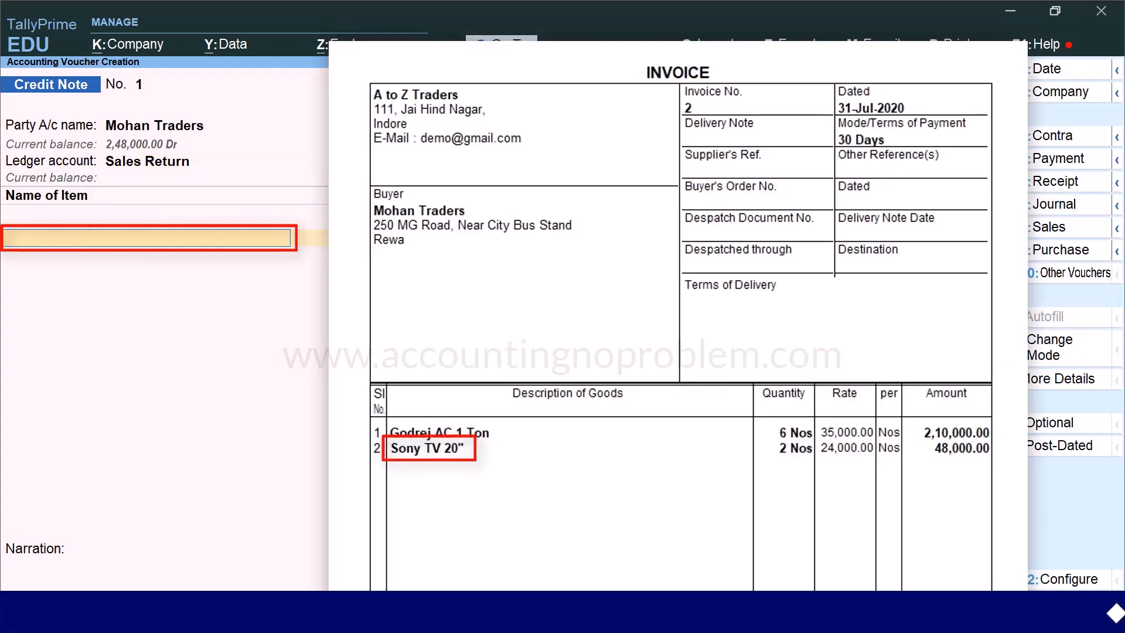
Step: Add the returned item Sony TV 20" with quantity 1 and a rate of 24,000 per Nos
type("S")
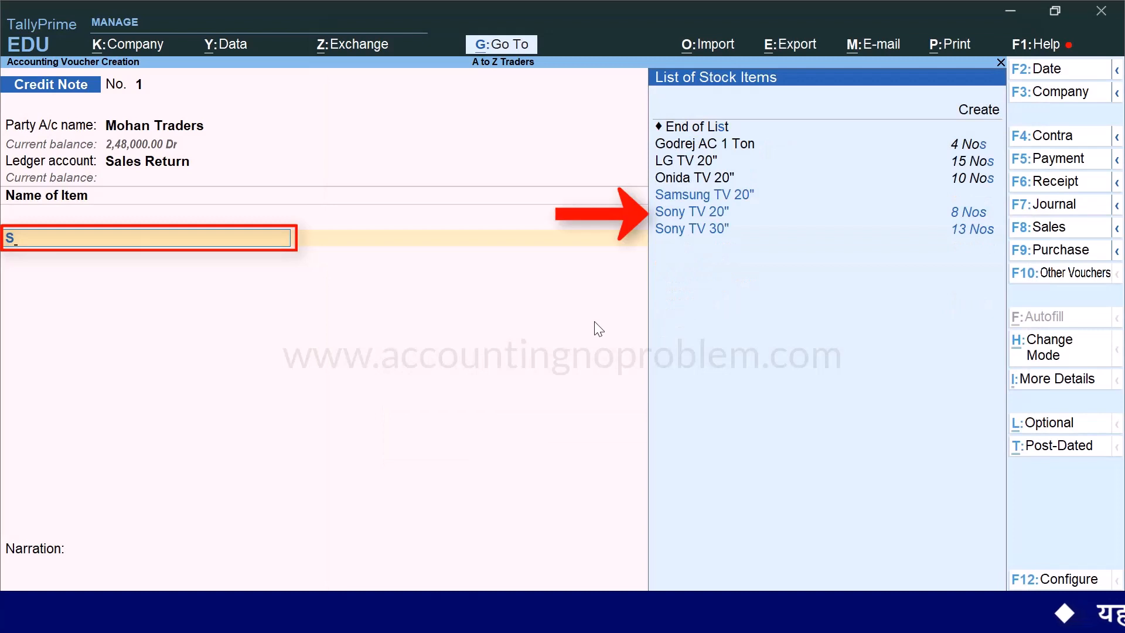
key("Down")
key("Return")
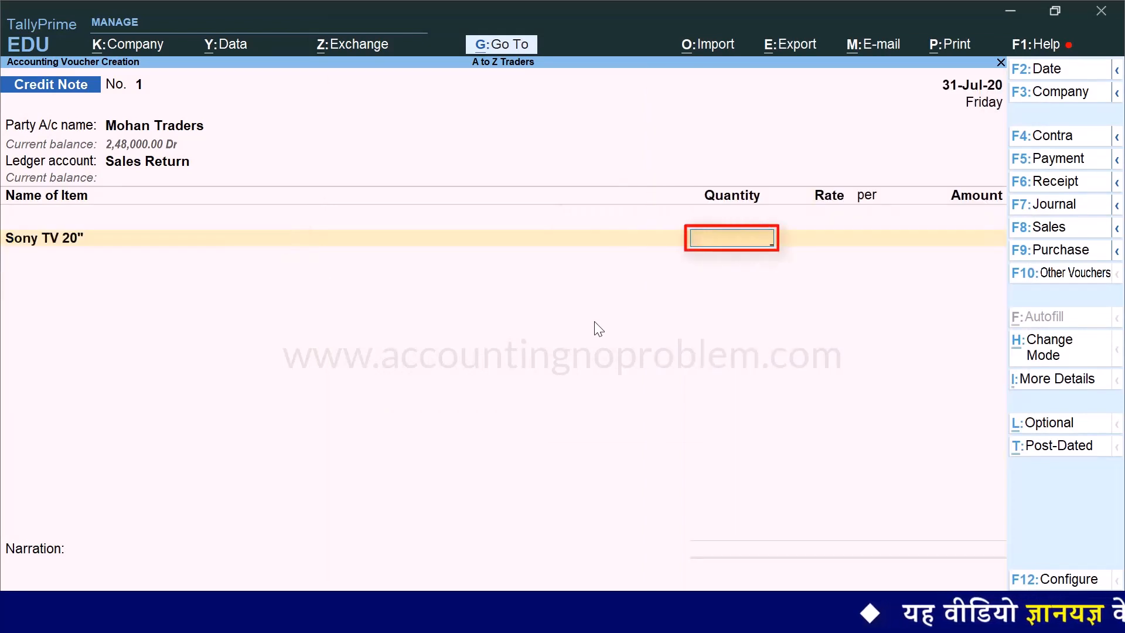
type("1")
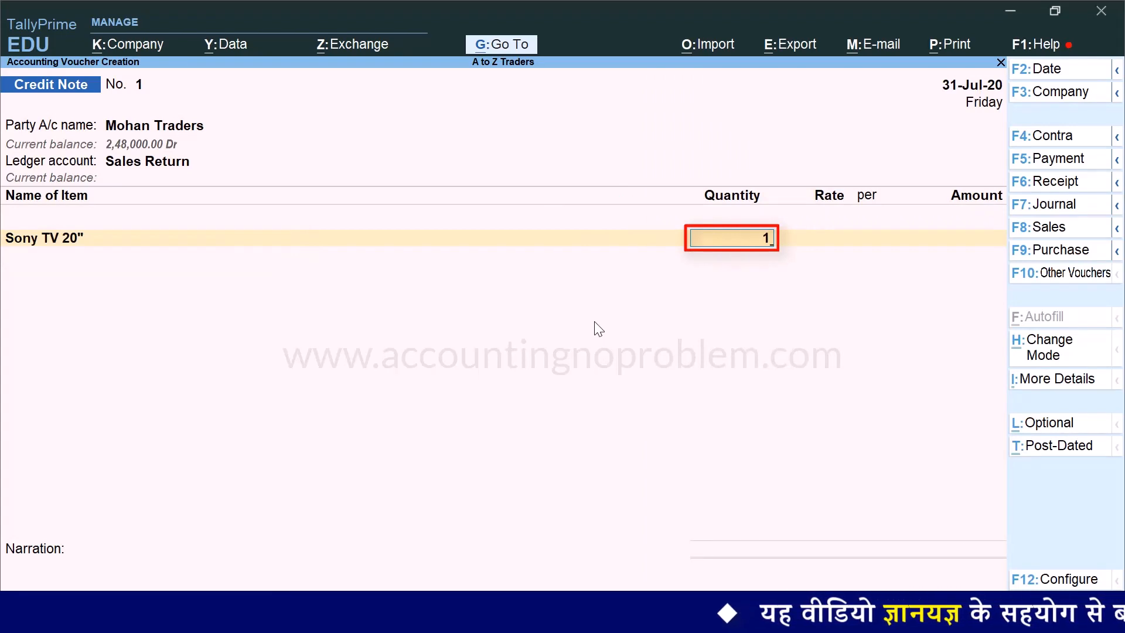
key("Return")
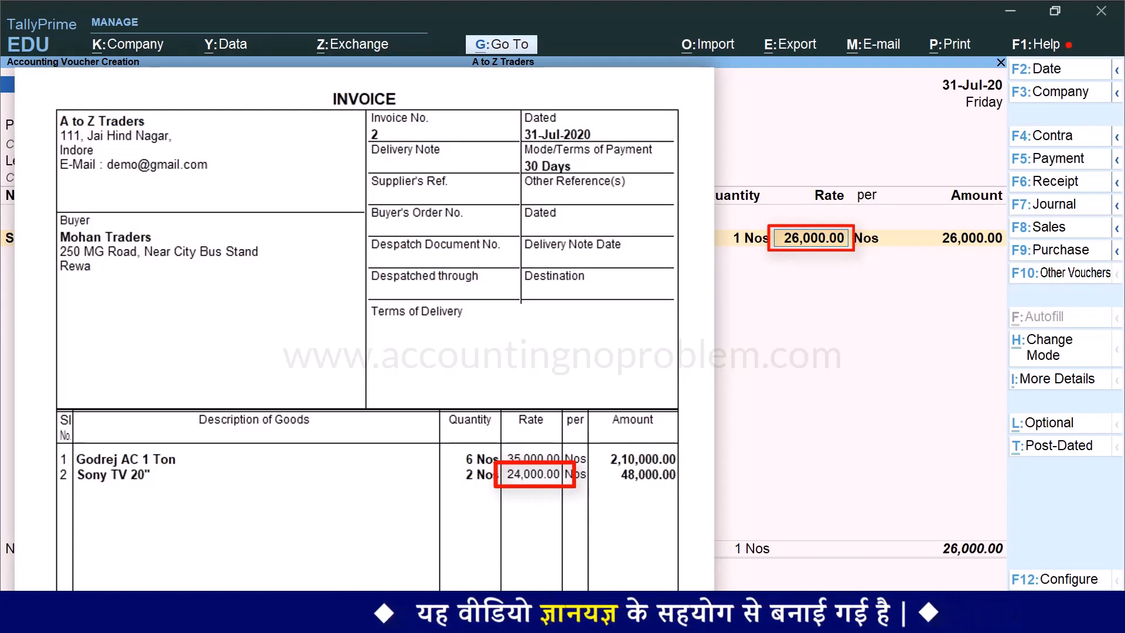
key("Return")
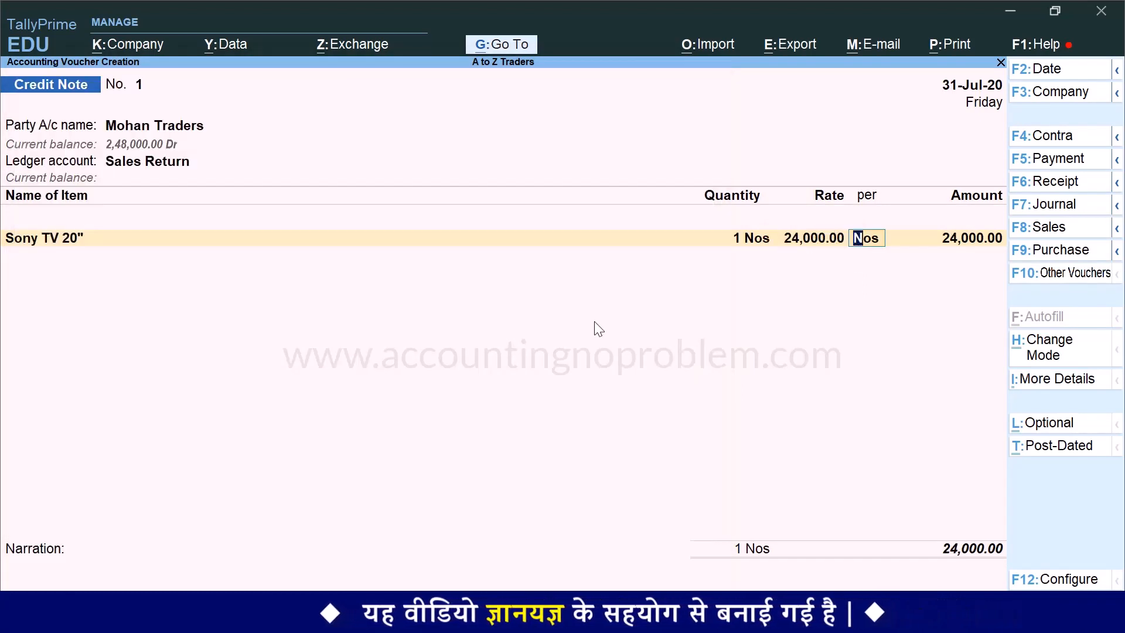
key("Return")
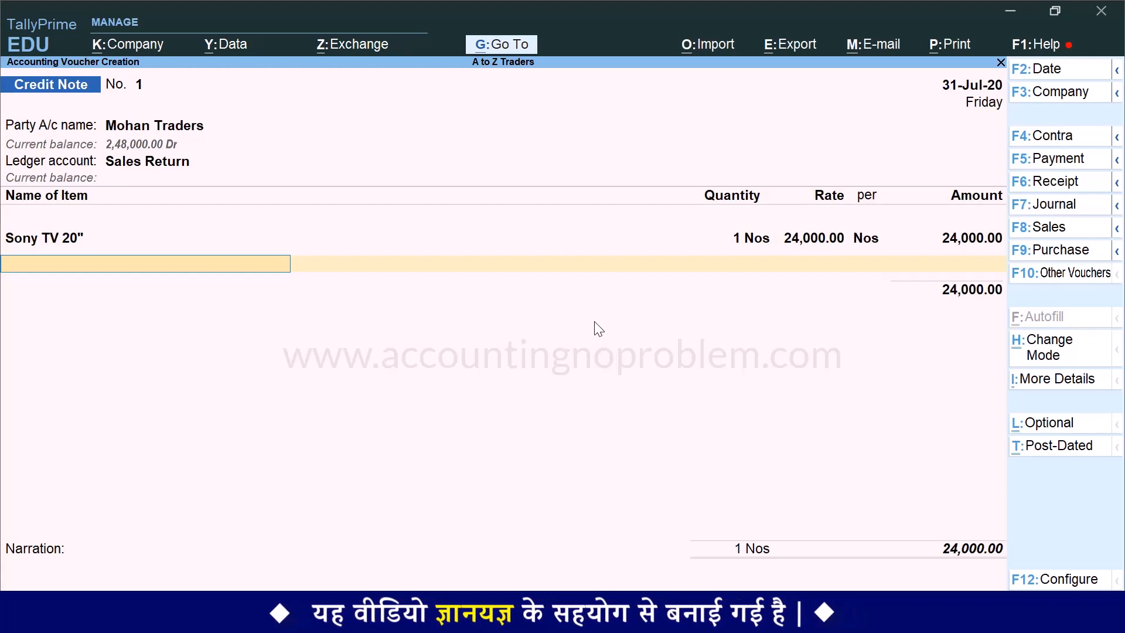
Step: End the item and additional ledger lists without further entries and proceed to the narration
key("Return")
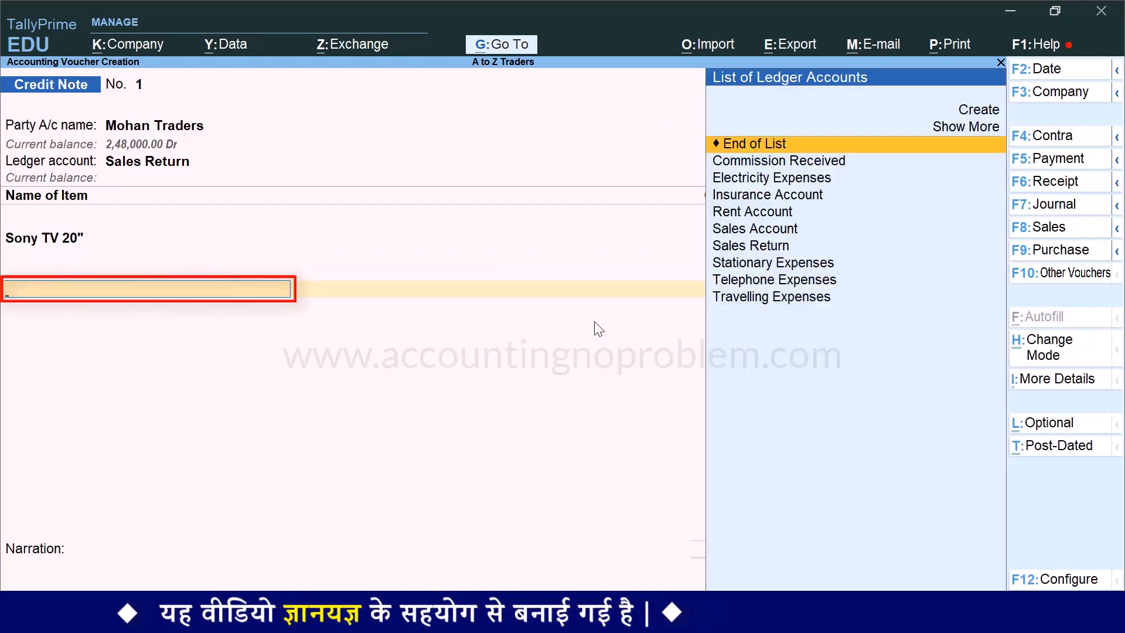
key("Return")
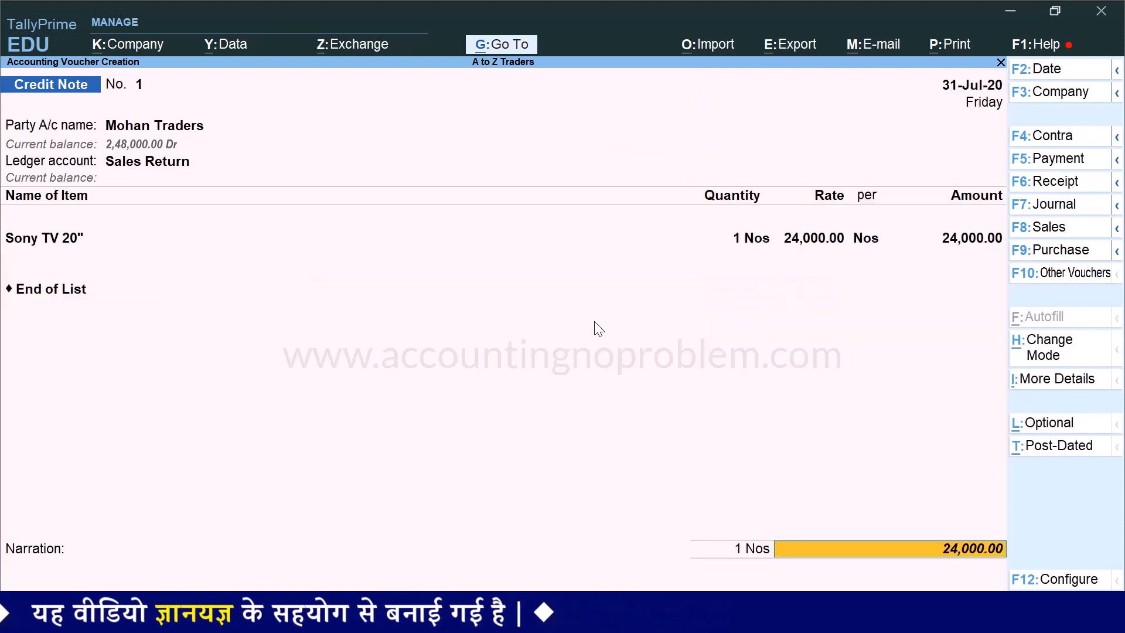
key("Return")
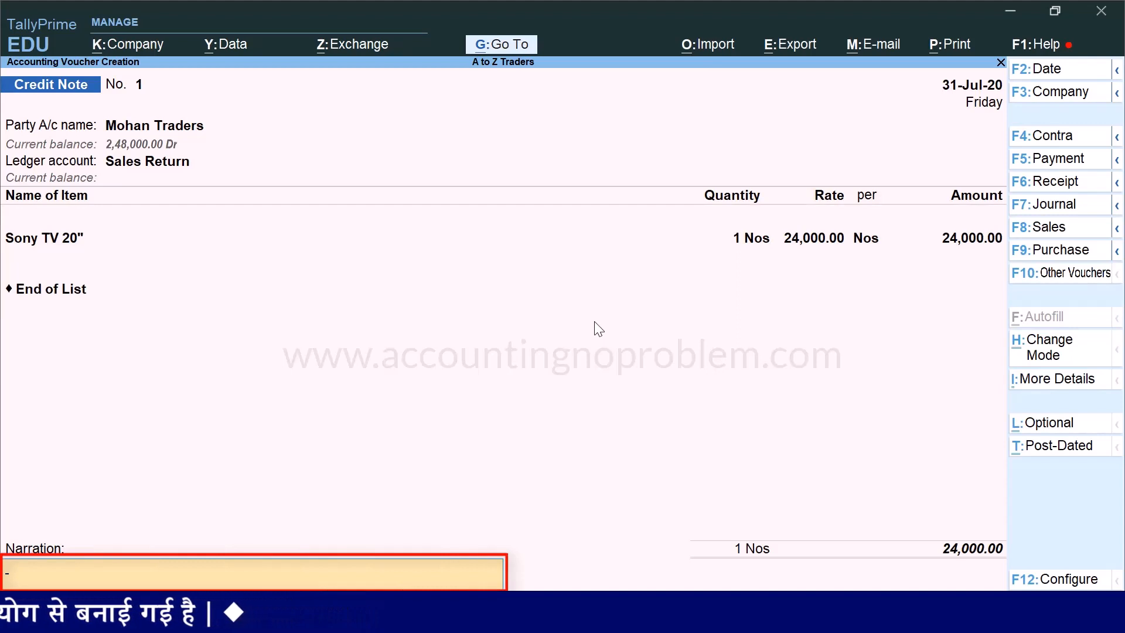
Step: Add the narration "Being goods returned by customer due to damaged TV screen." and save the credit note
type("Being goods returned by customer due to damaged TV screen.")
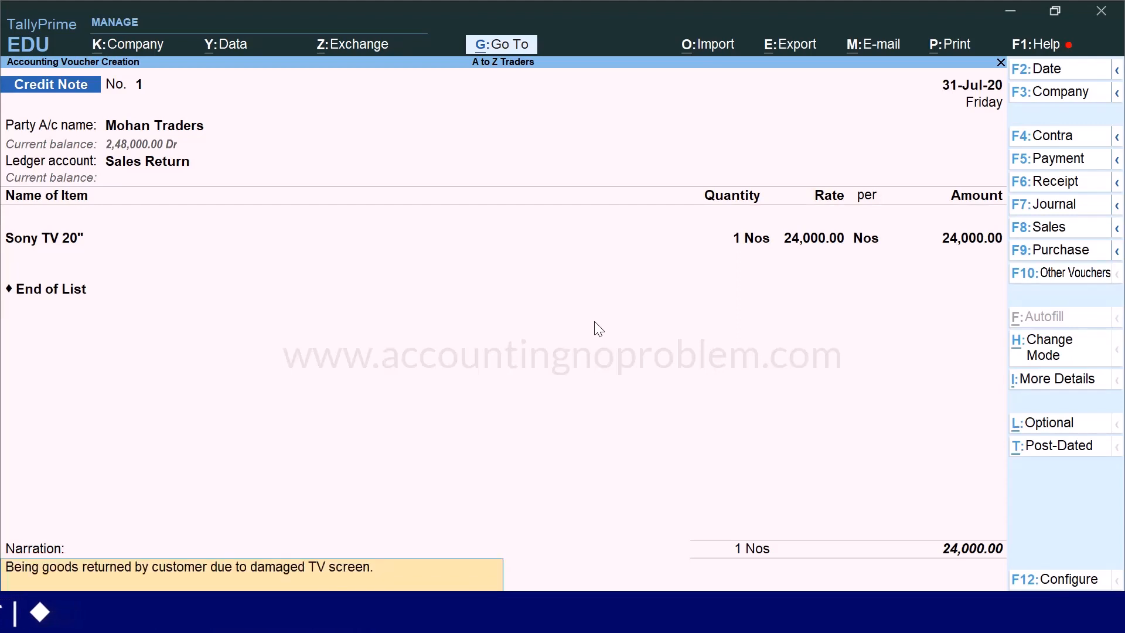
key("Return")
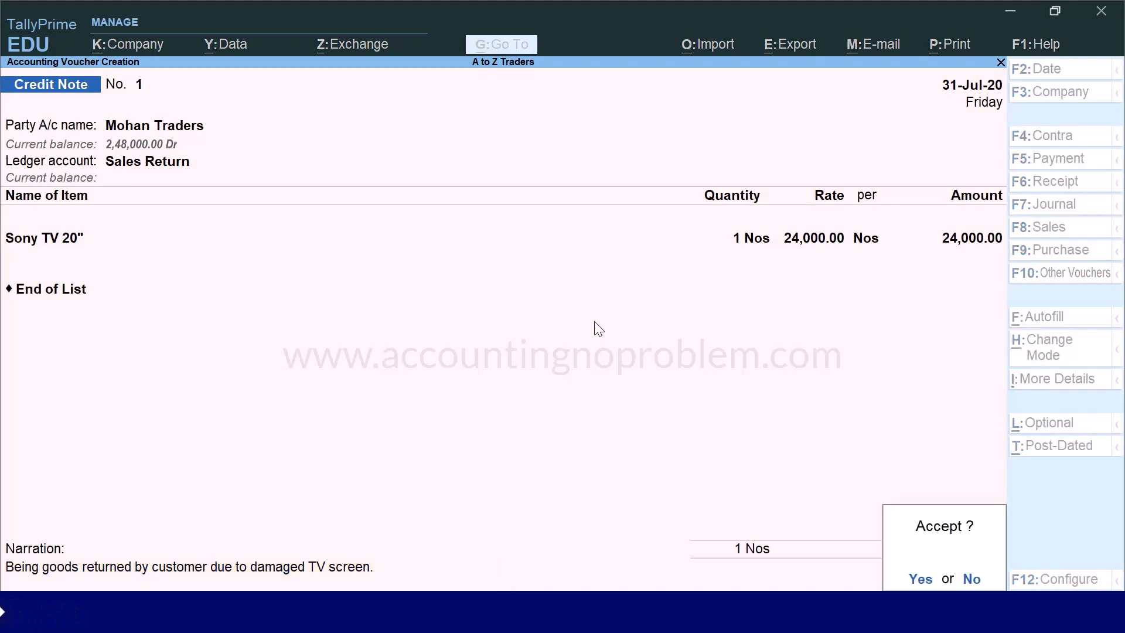
key("y")
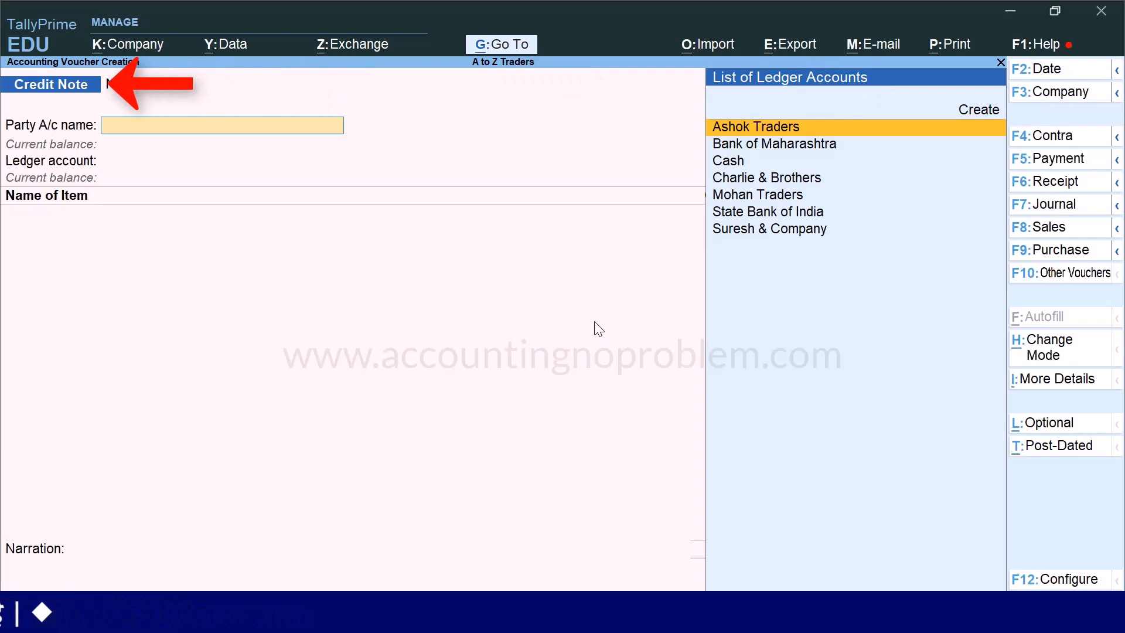
Step: Set the voucher date of the new credit note to 31-Jul-20
key("F2")
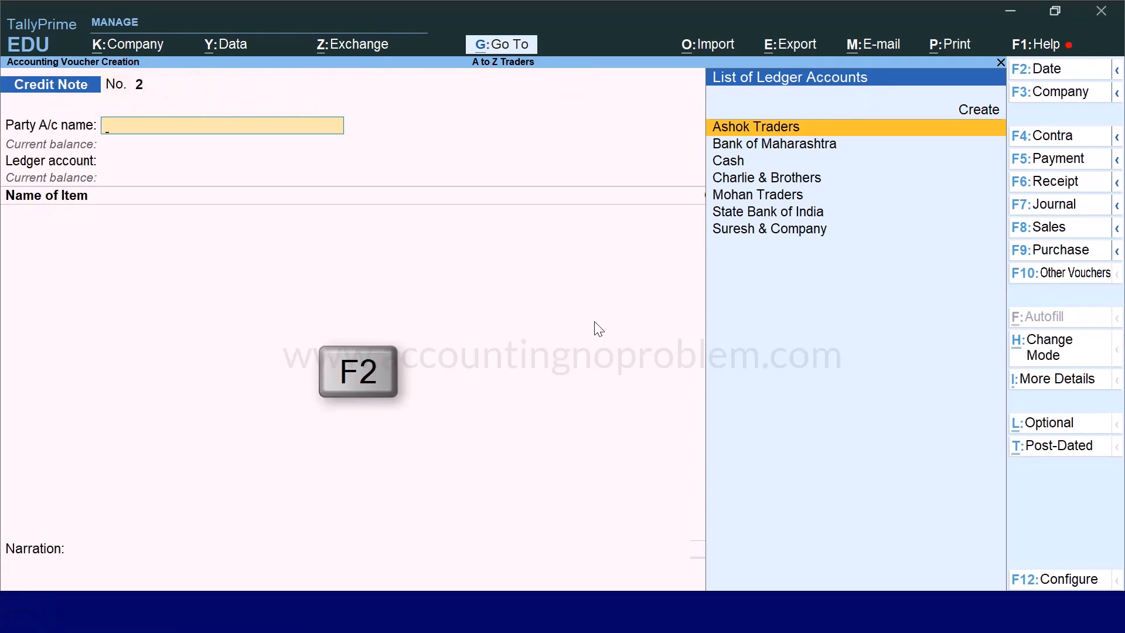
type("3")
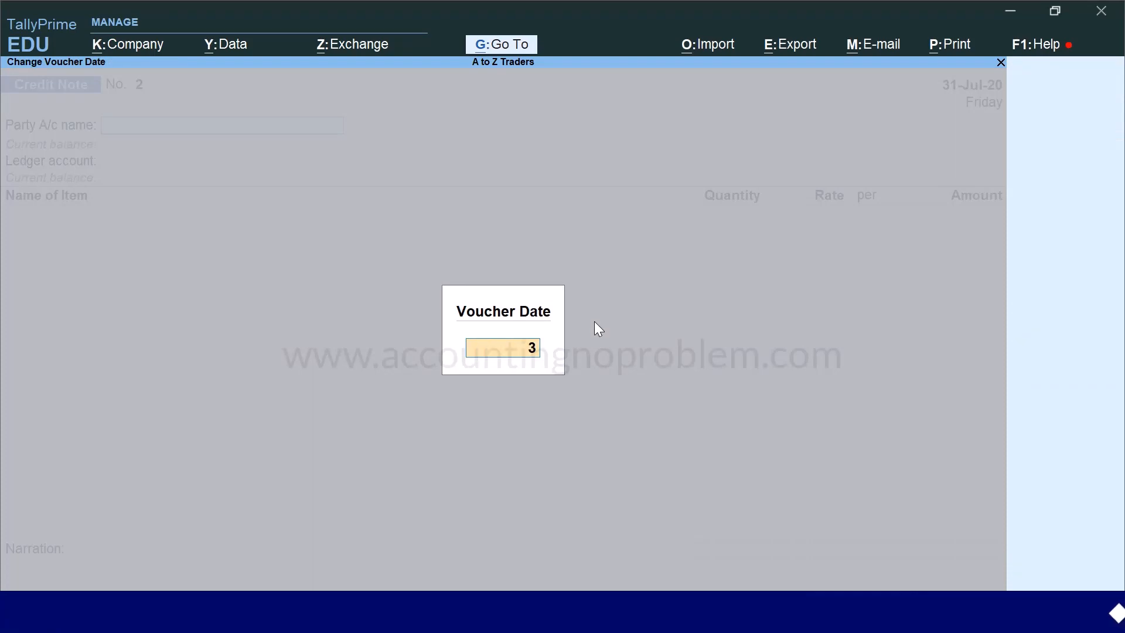
type("1.7")
key("Return")
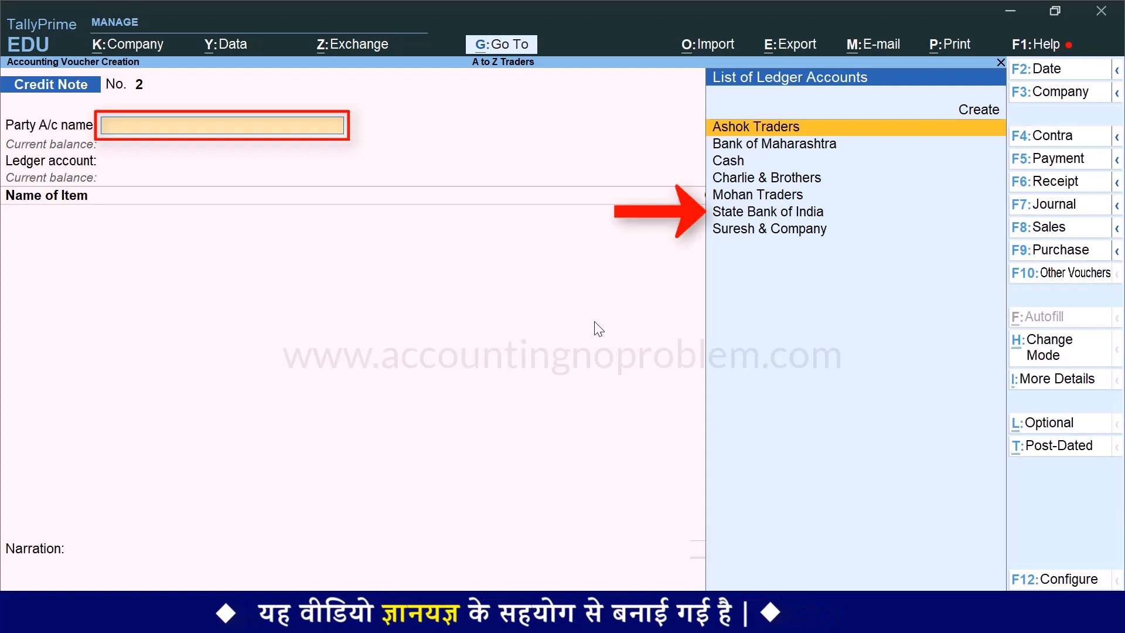
Step: Choose State Bank of India as the party account of the credit note
key("Down")
key("Down")
key("Down")
key("Down")
key("Down")
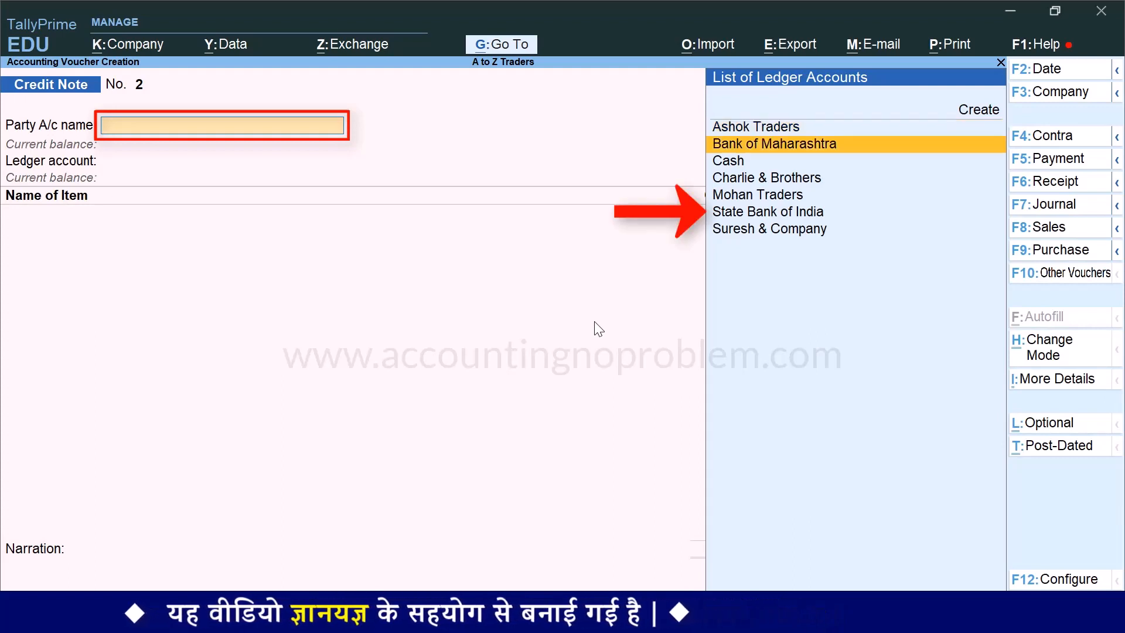
key("Return")
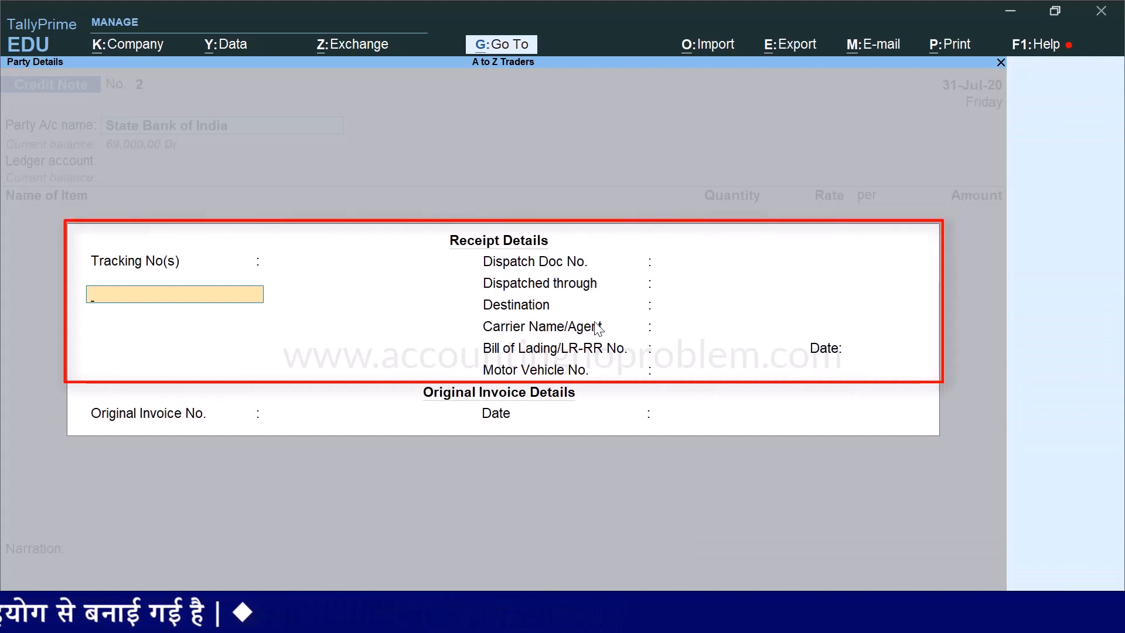
Step: Leave the other receipt details blank and enter MP 09 AB XX66 as the motor vehicle number
key("Return")
key("Return")
key("Return")
key("Return")
key("Return")
key("Return")
key("Return")
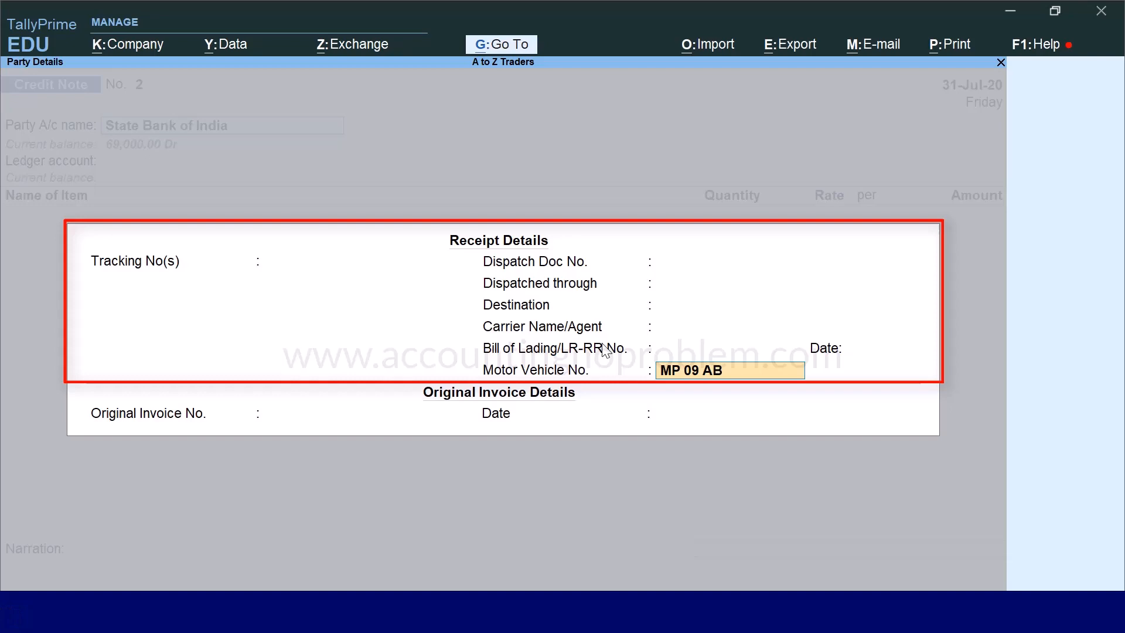
type("MP 09 AB XX66")
key("Return")
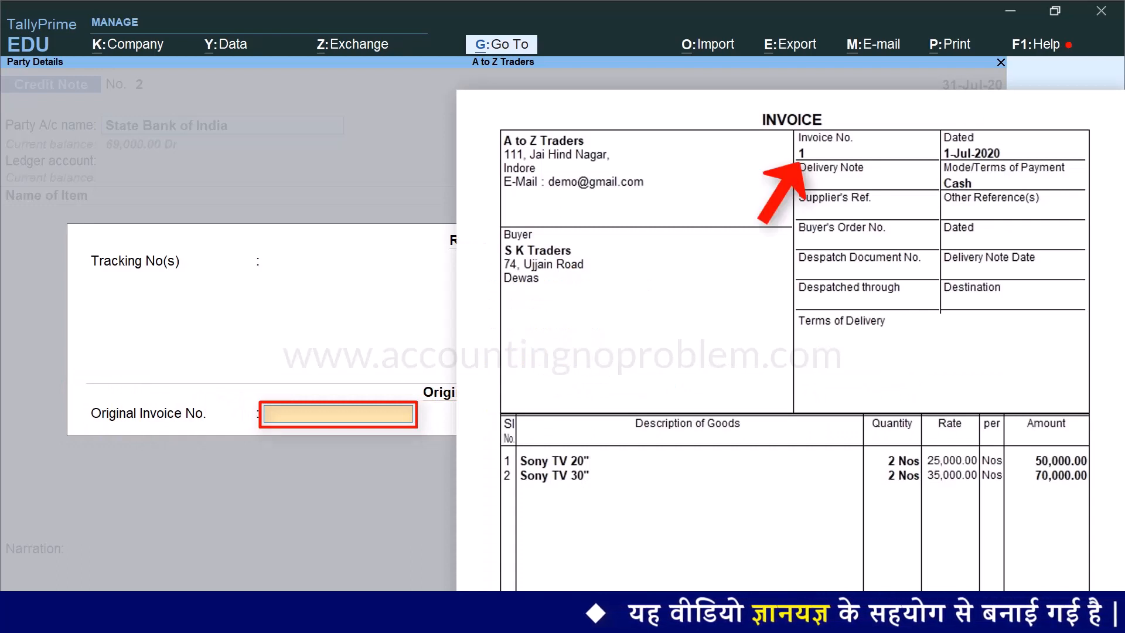
Step: Enter original invoice number 1 with the invoice date 1-Jul-20
type("1")
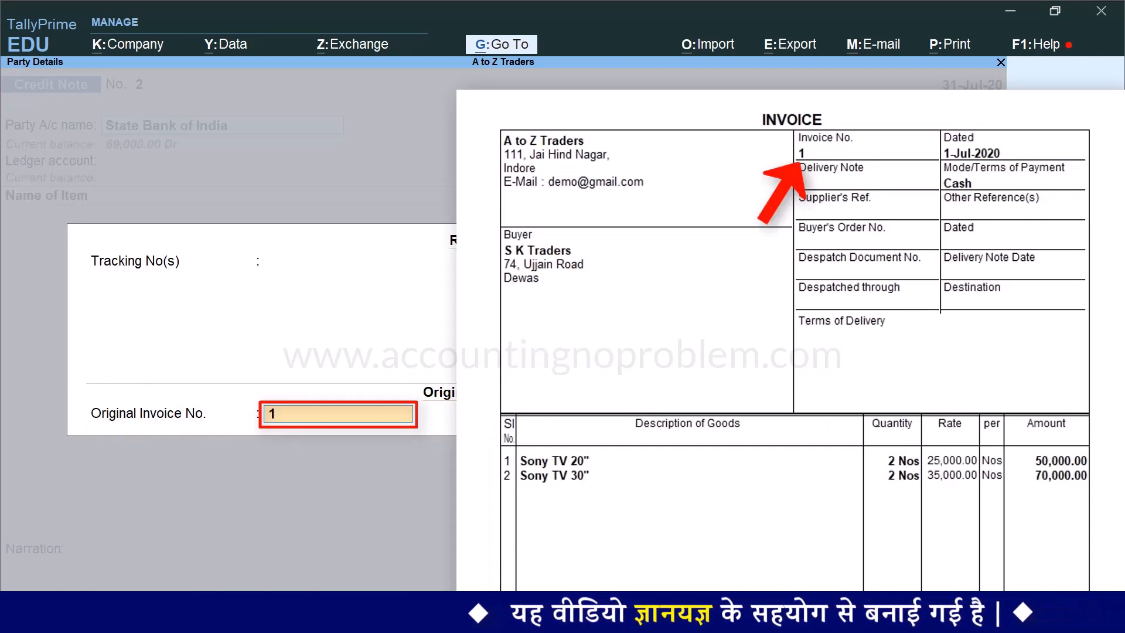
key("Return")
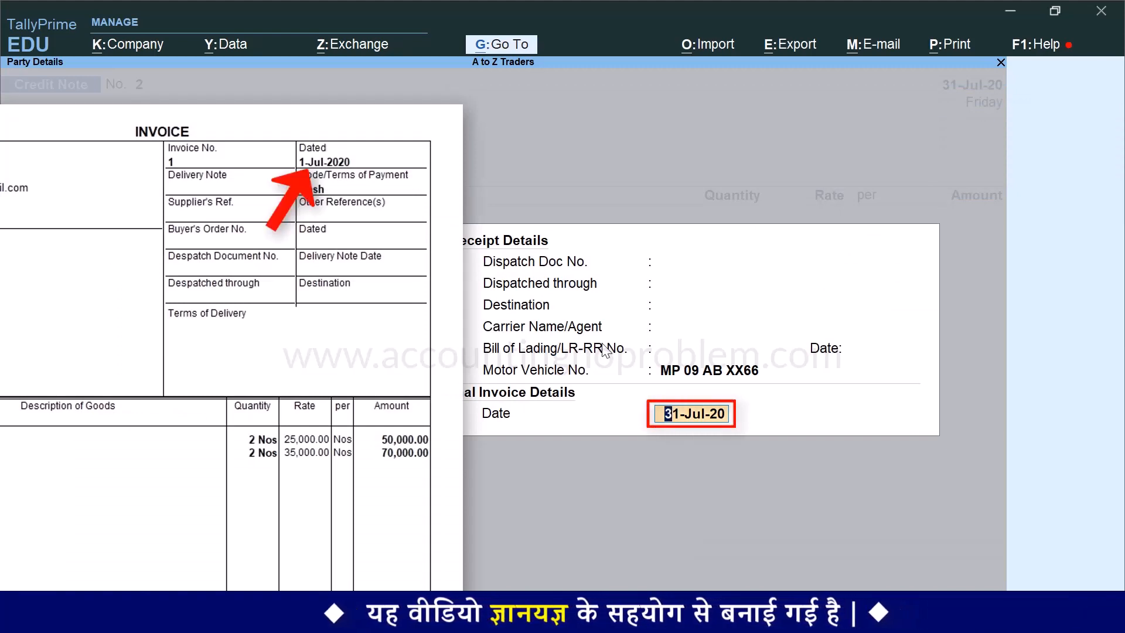
type("1.7")
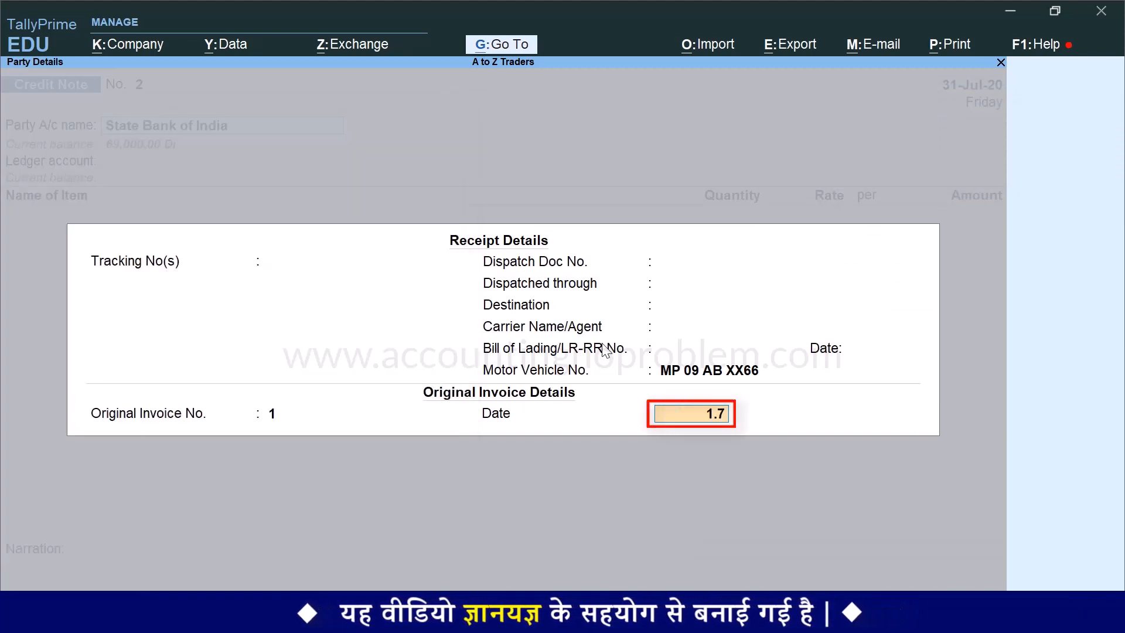
key("Return")
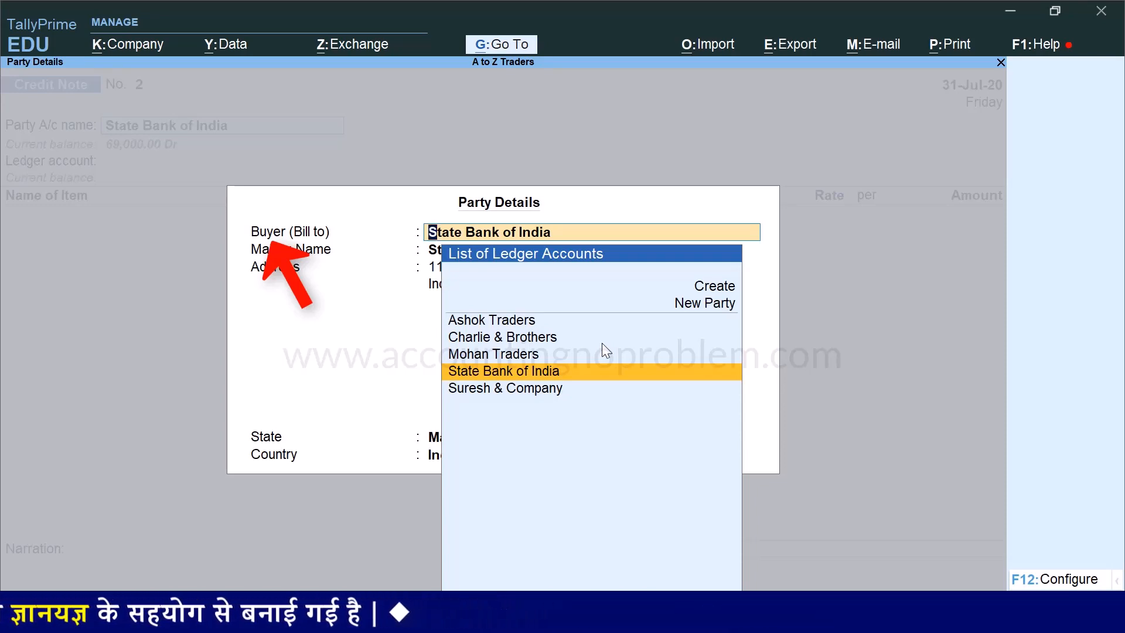
Step: Enter SK Traders as a new-party buyer, replace the address with the buyer's postal address, and accept the party details
type("SK Traders")
key("Return")
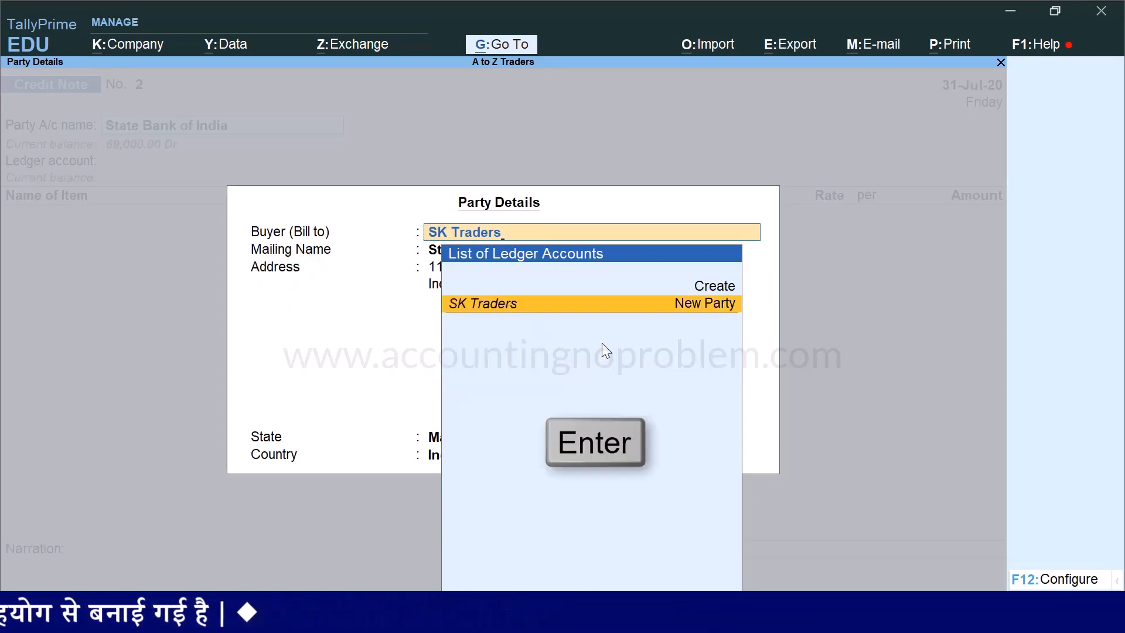
key("Return")
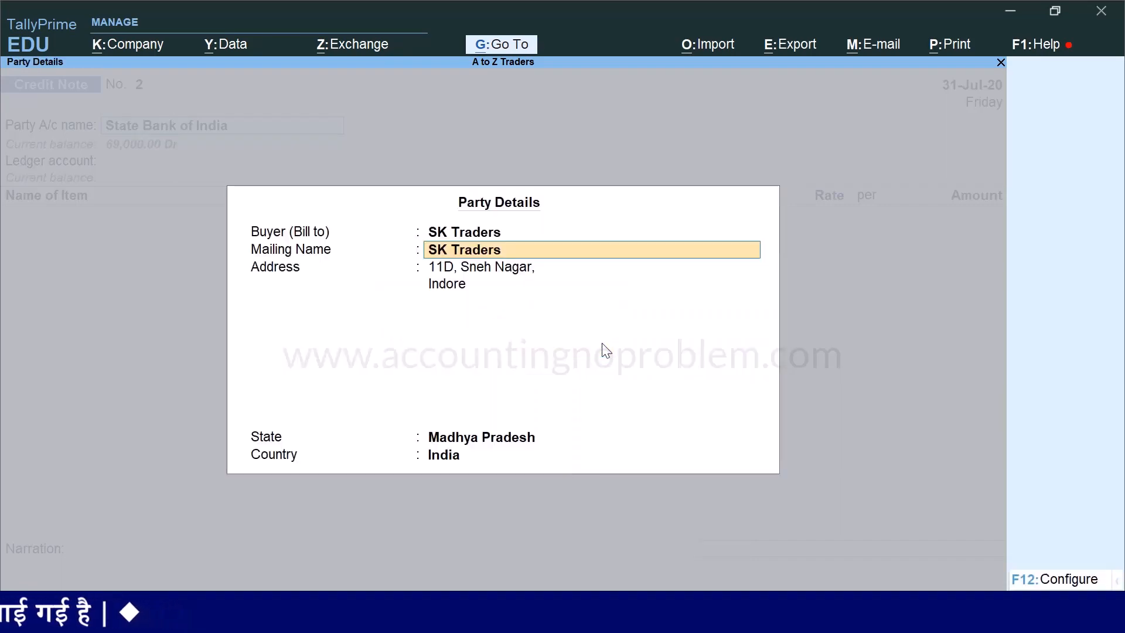
key("Return")
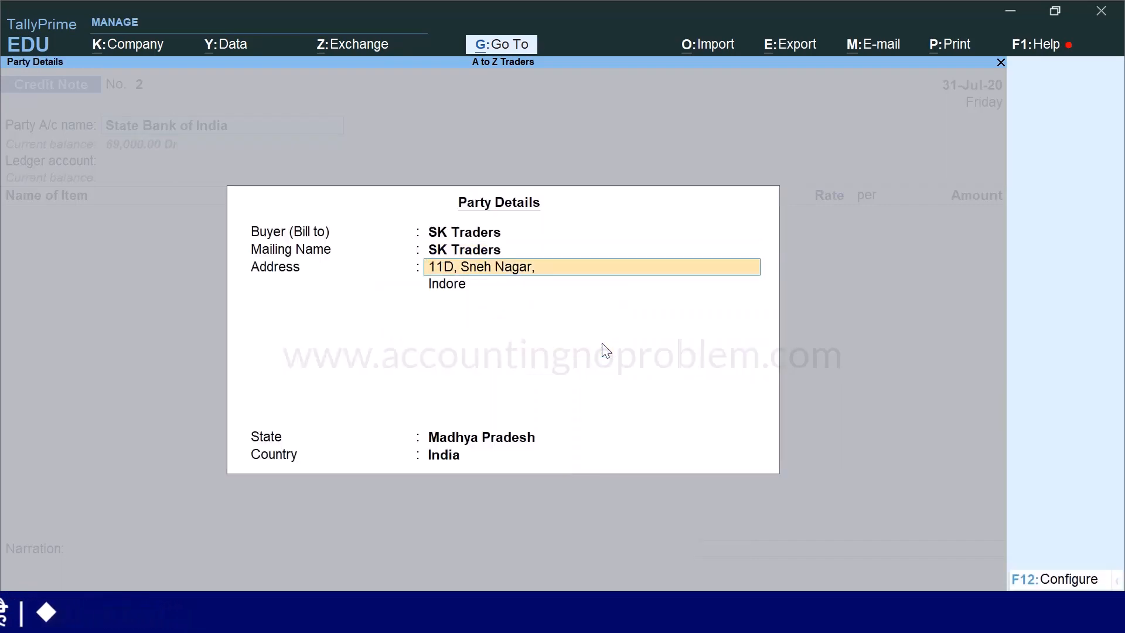
type("22, Opp. Old Bus Stand,")
key("Return")
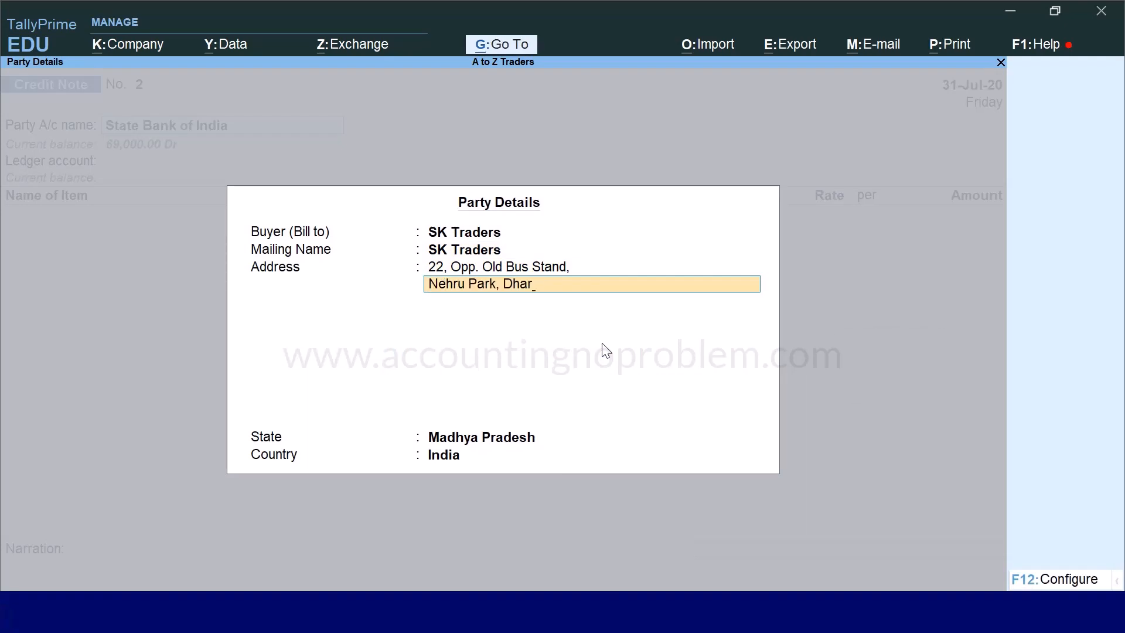
key("Return")
key("Return")
key("Return")
key("Return")
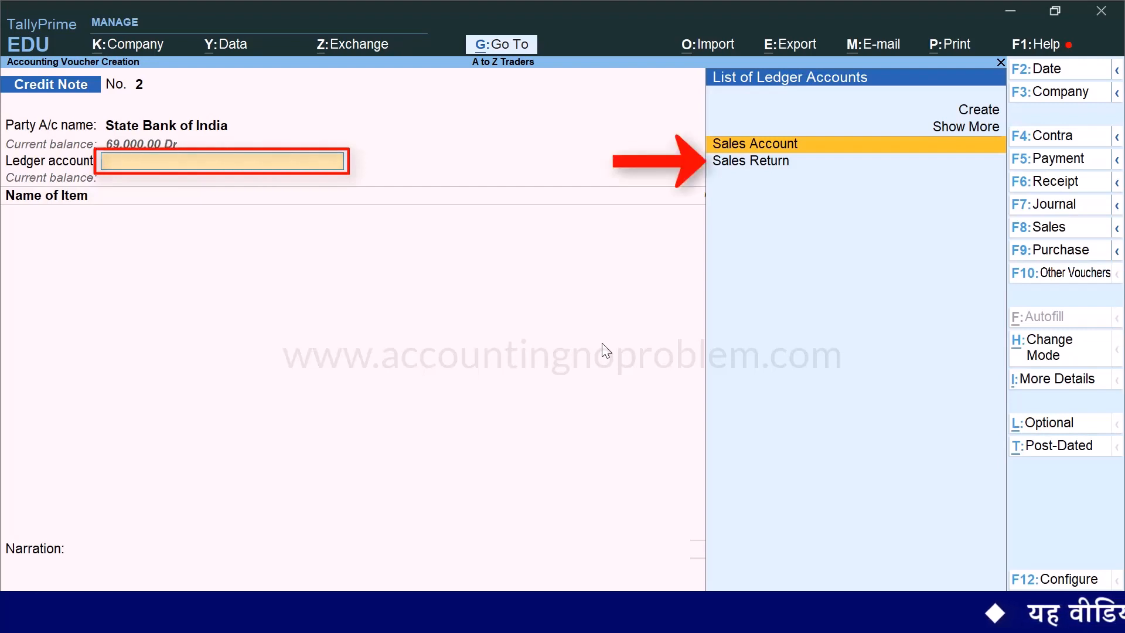
Step: Use Sales Return as the ledger account and add the returned item Sony TV 30" with quantity 1 and a rate of 35,000 per Nos
key("Down")
key("Return")
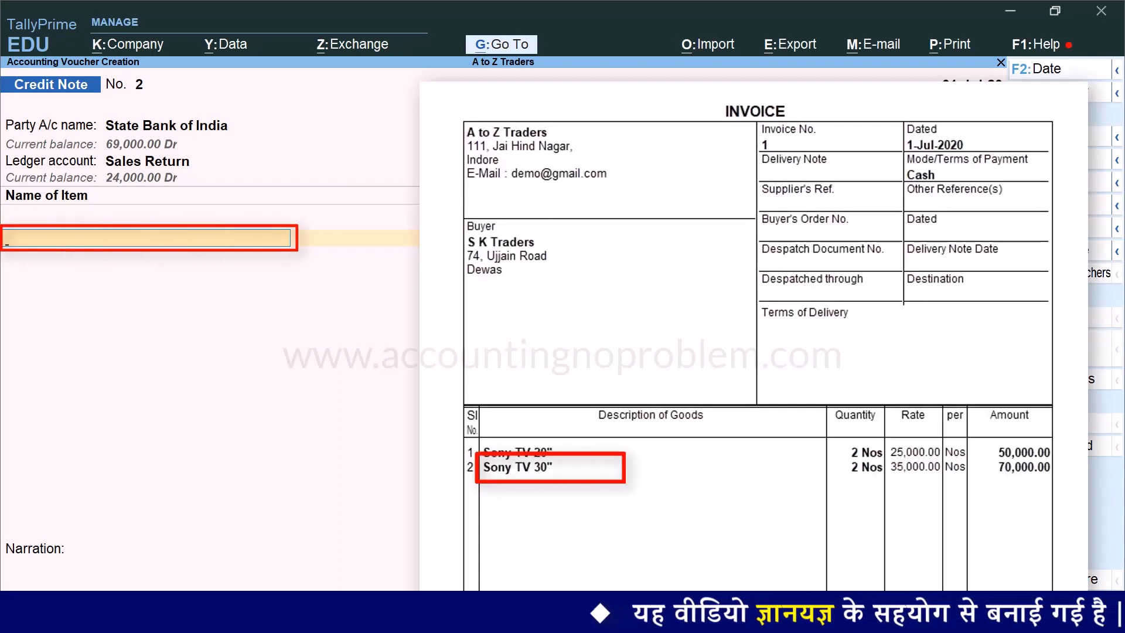
key("space")
type("S")
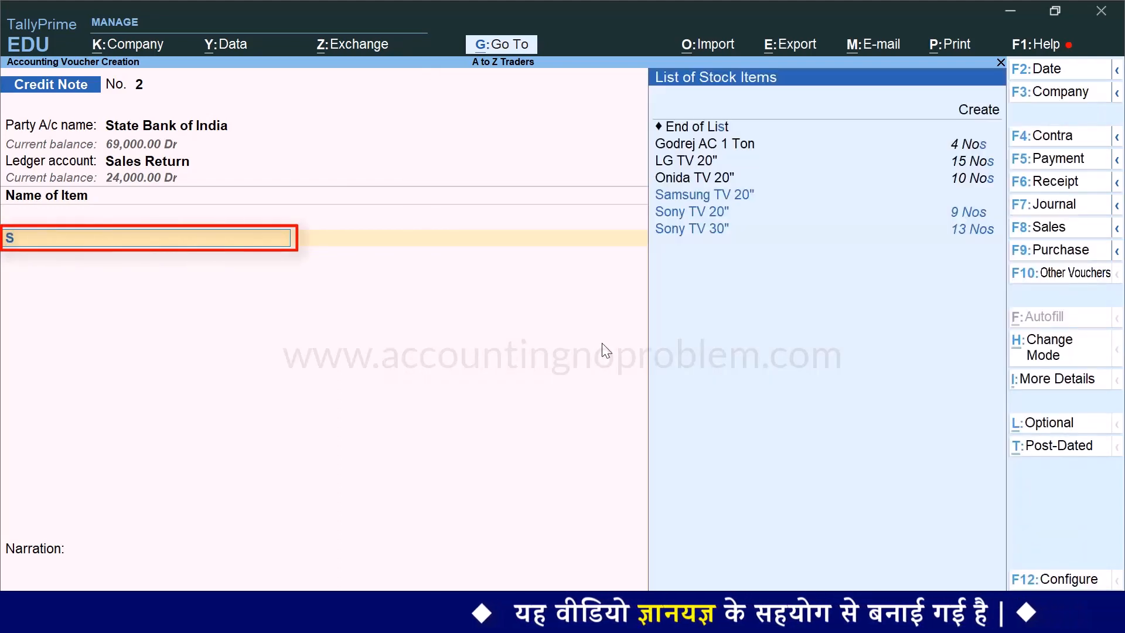
key("Down")
key("Down")
key("Down")
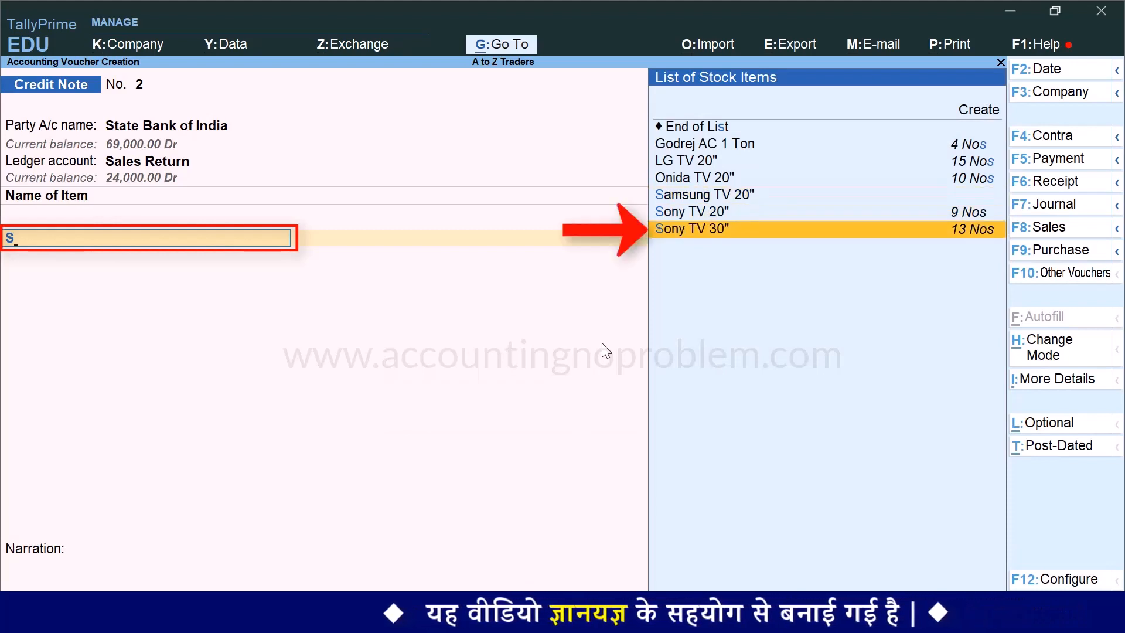
key("Return")
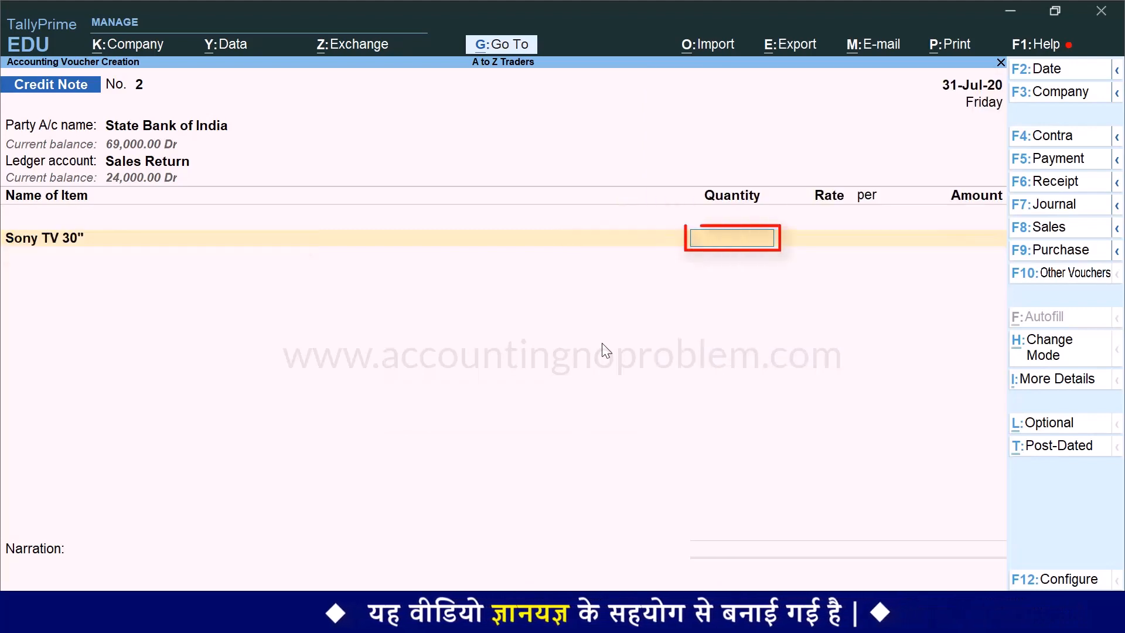
key("Return")
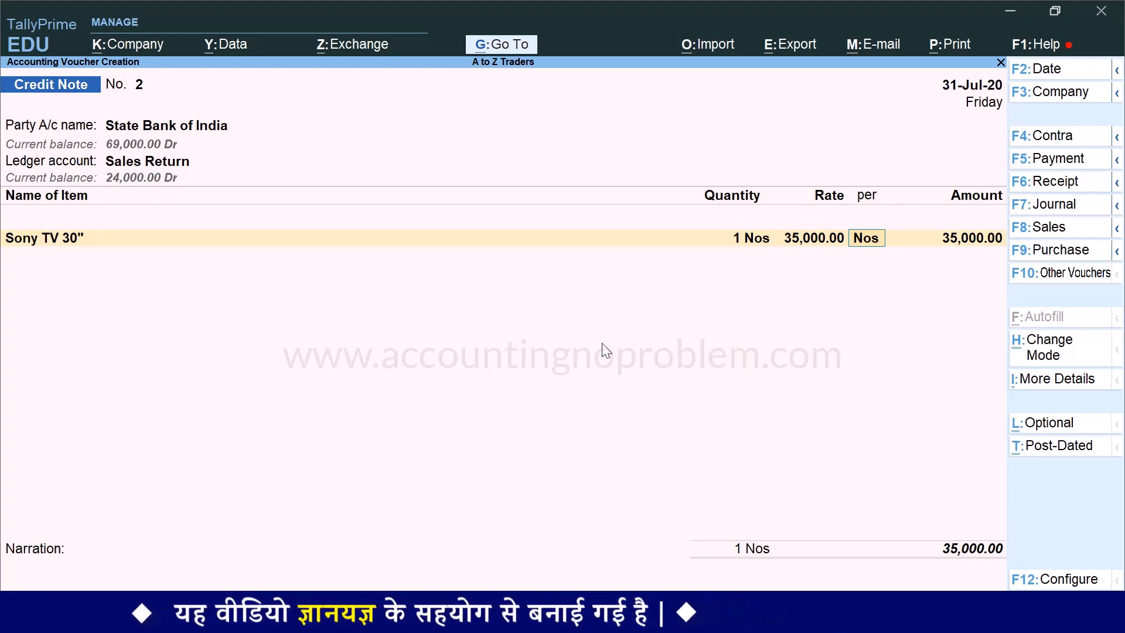
key("Return")
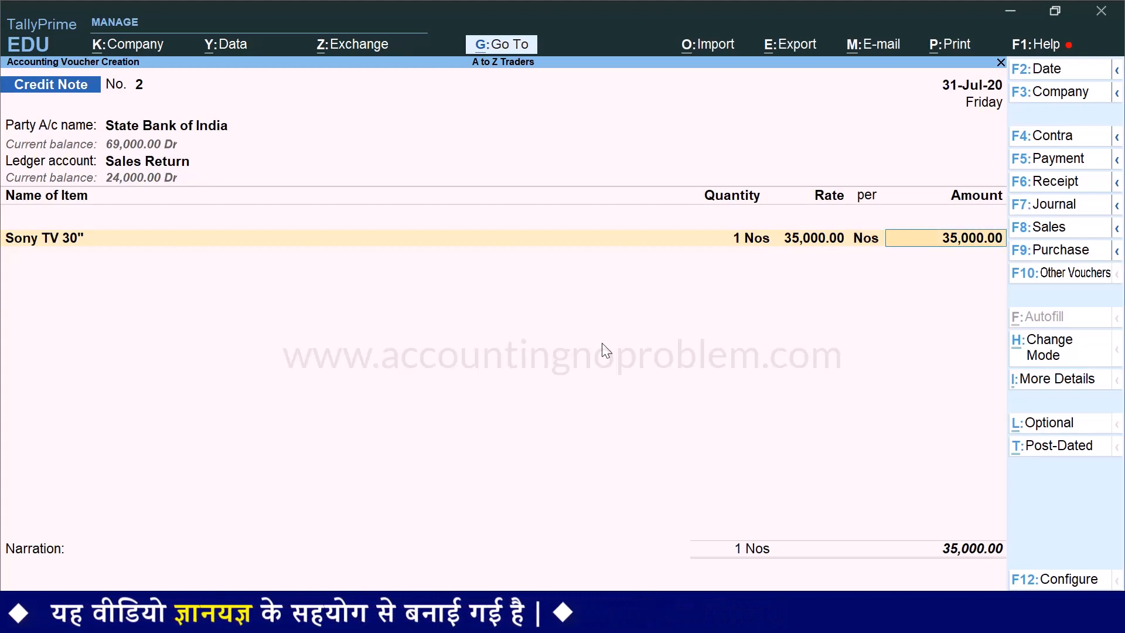
key("Return")
Step: End the item and additional ledger lists without further entries and proceed to the bank allocations
key("Return")
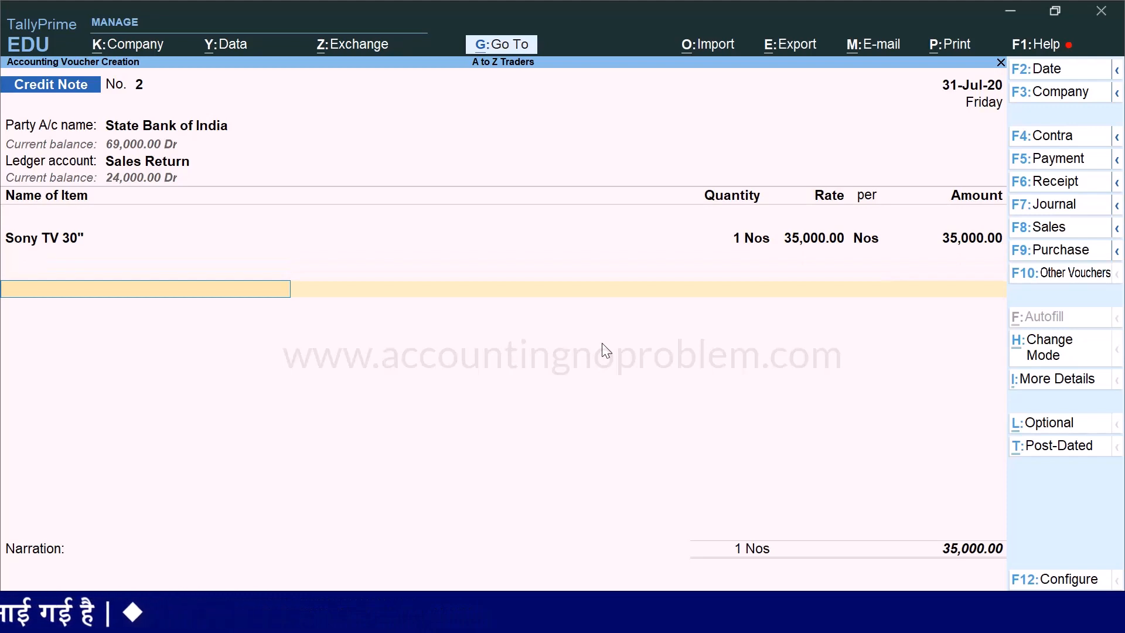
key("Return")
key("Return")
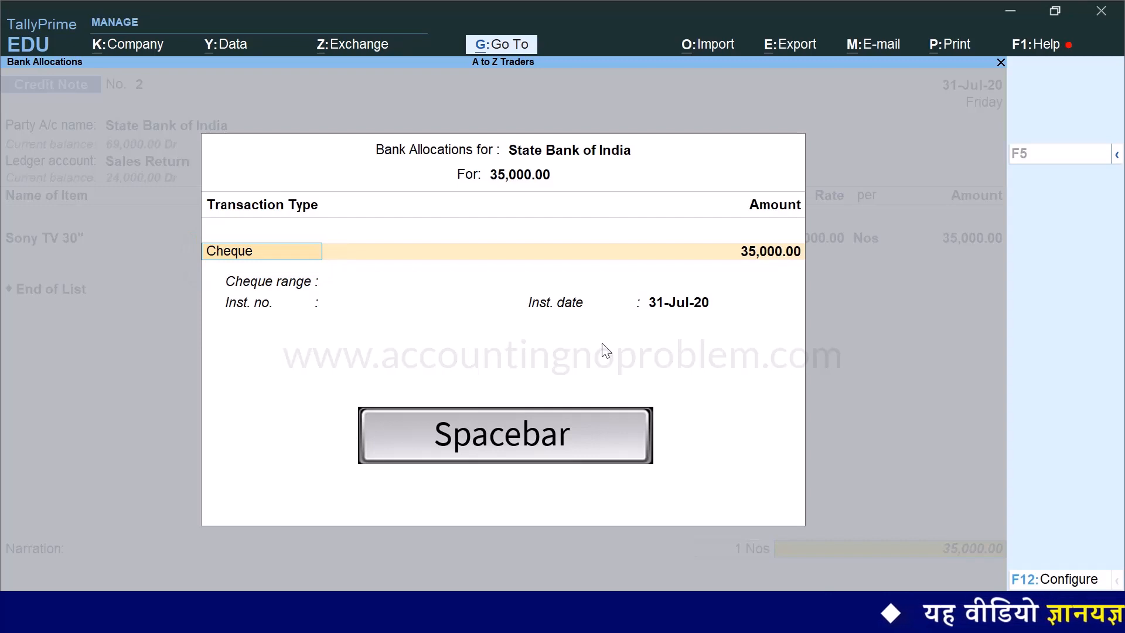
Step: Allocate the bank amount as a Cheque with range Not Applicable, instrument number 12545 and instrument date 31-Jul-20
key("space")
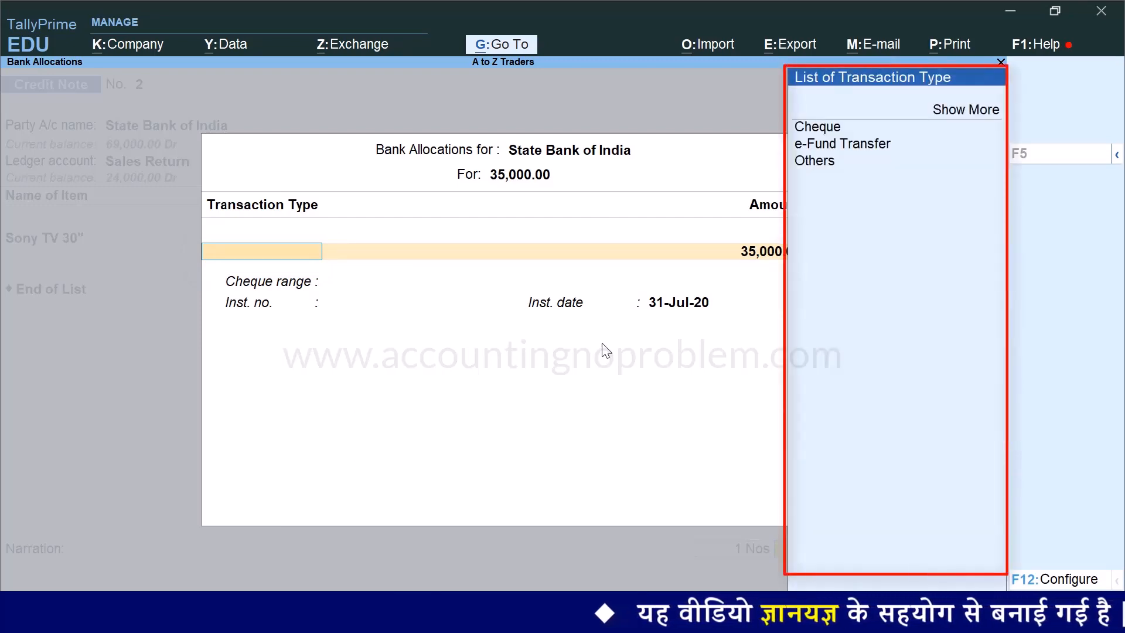
key("Down")
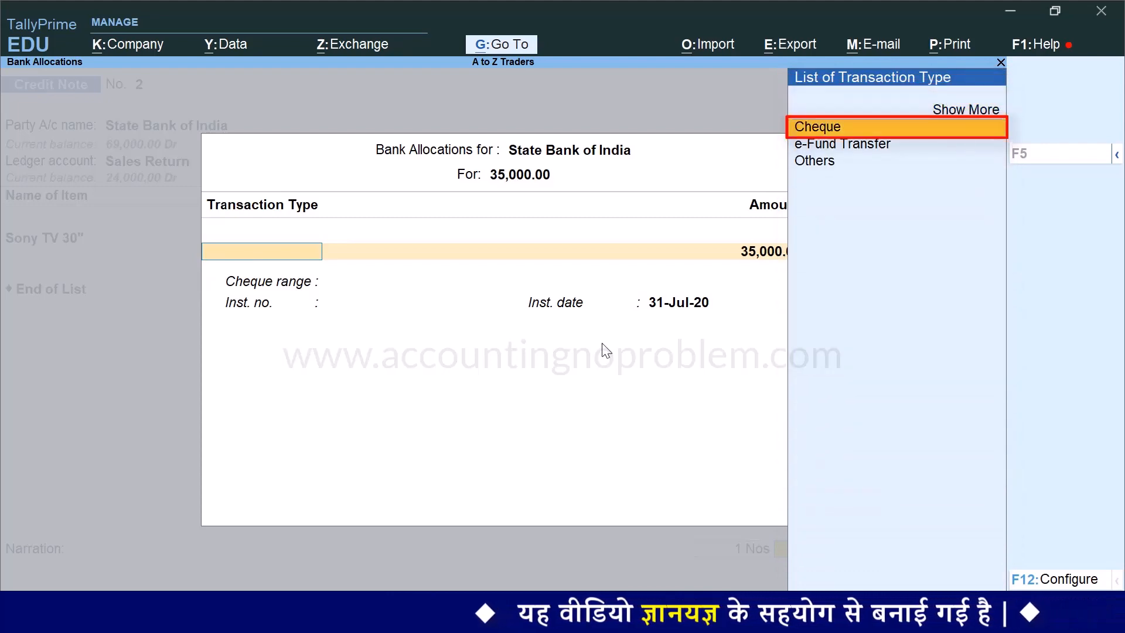
key("Return")
key("Return")
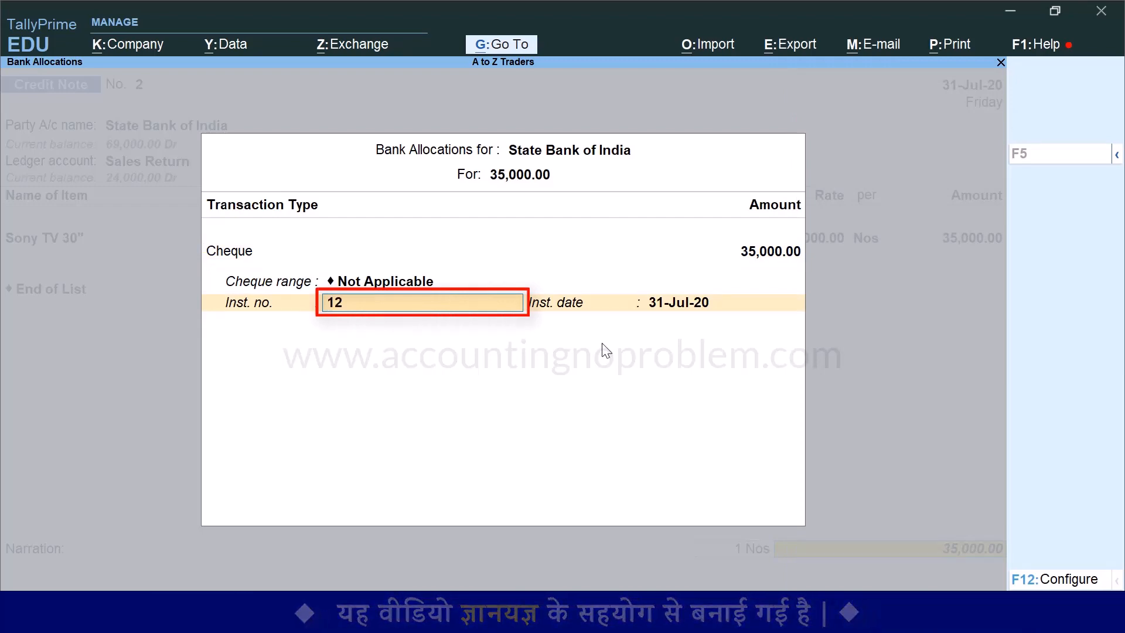
key("Return")
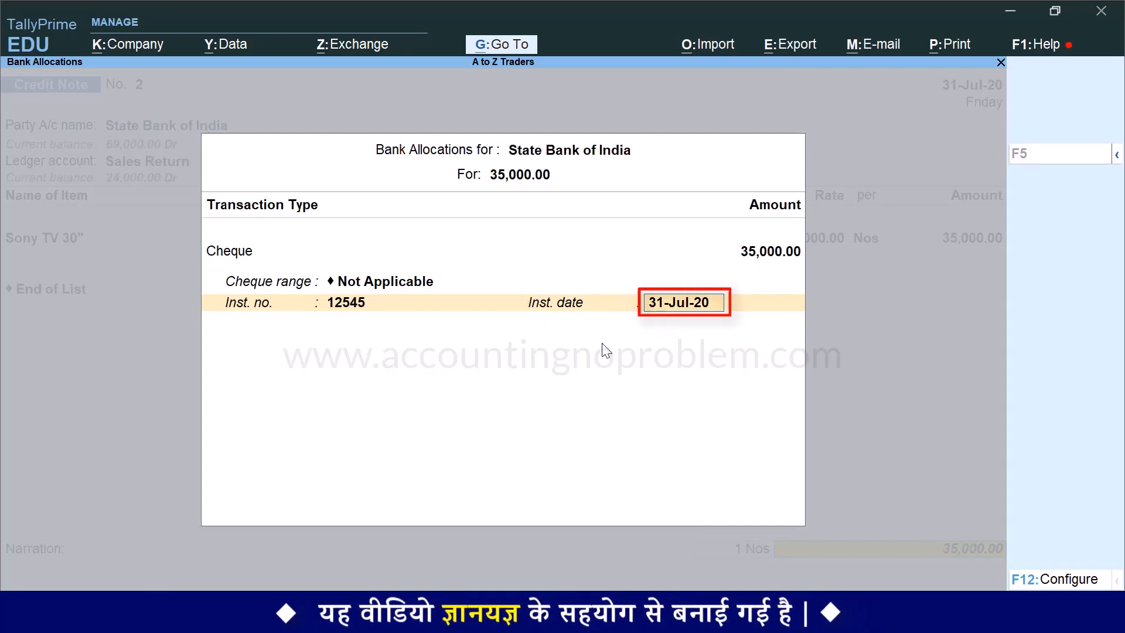
key("Return")
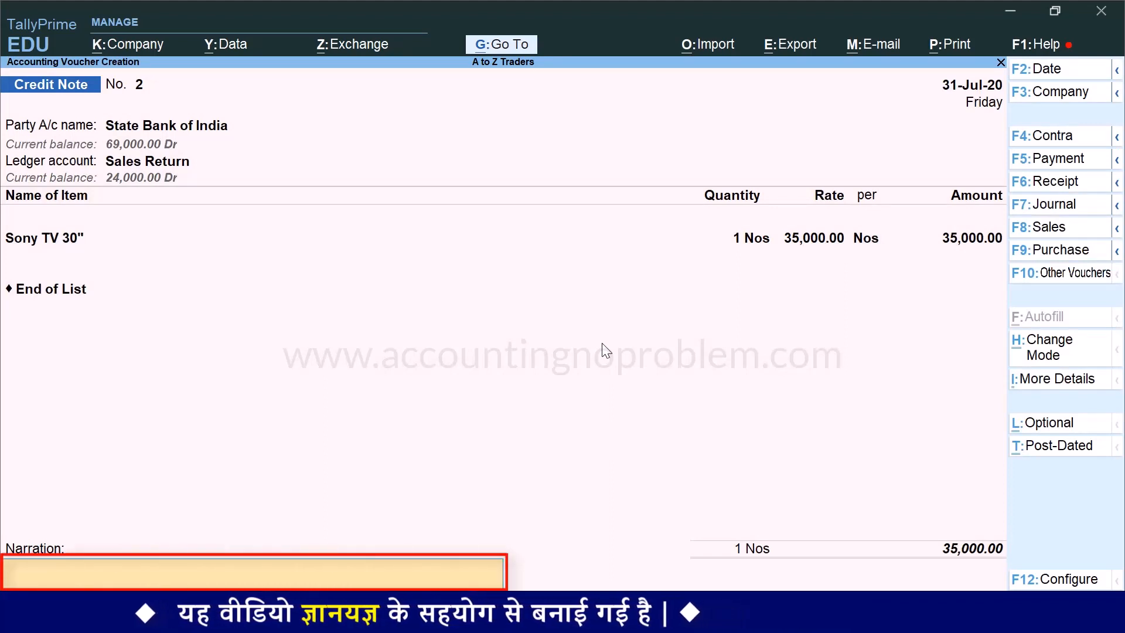
Step: Add the narration "Being goods returned by customer due to damaged TV body." and save the credit note
type("Being goods returned by customer due to damaged TV body.")
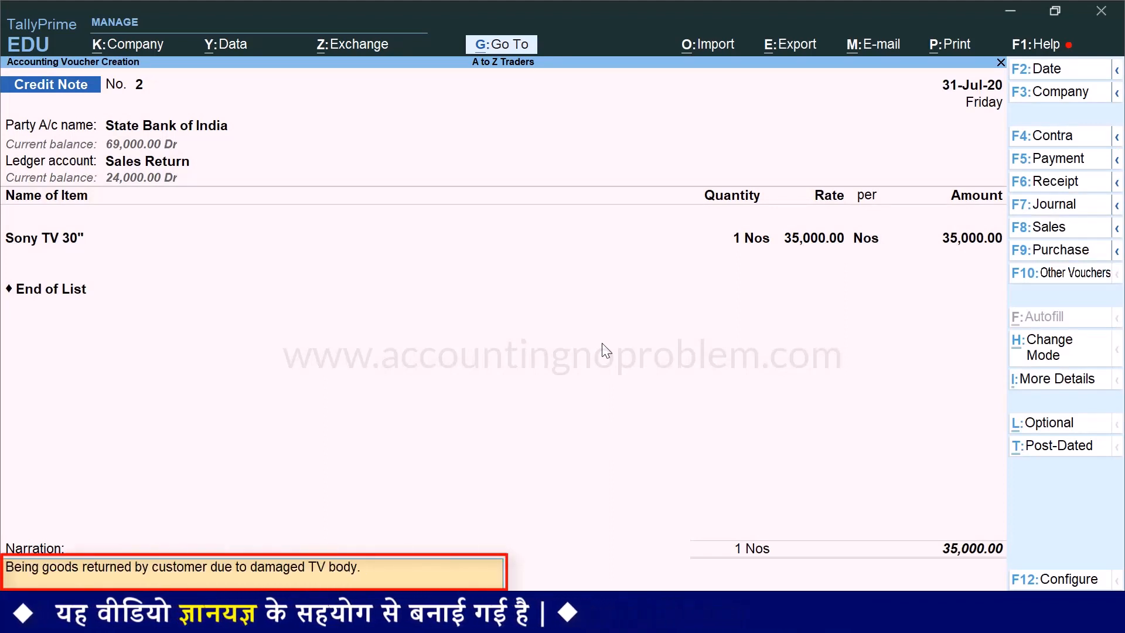
key("Return")
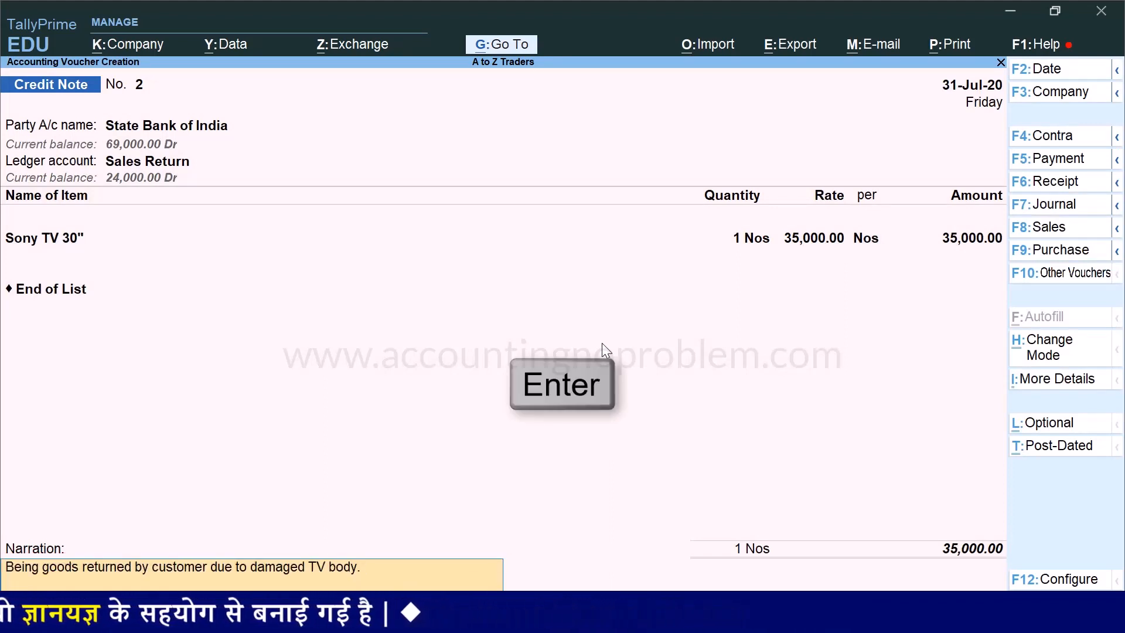
key("Return")
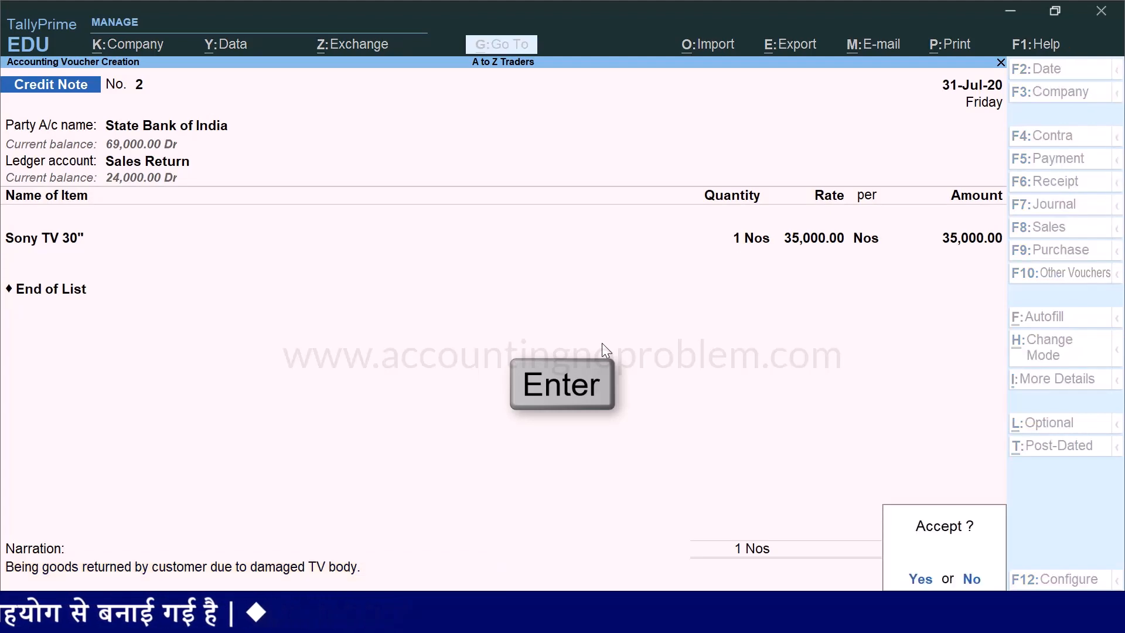
key("Return")
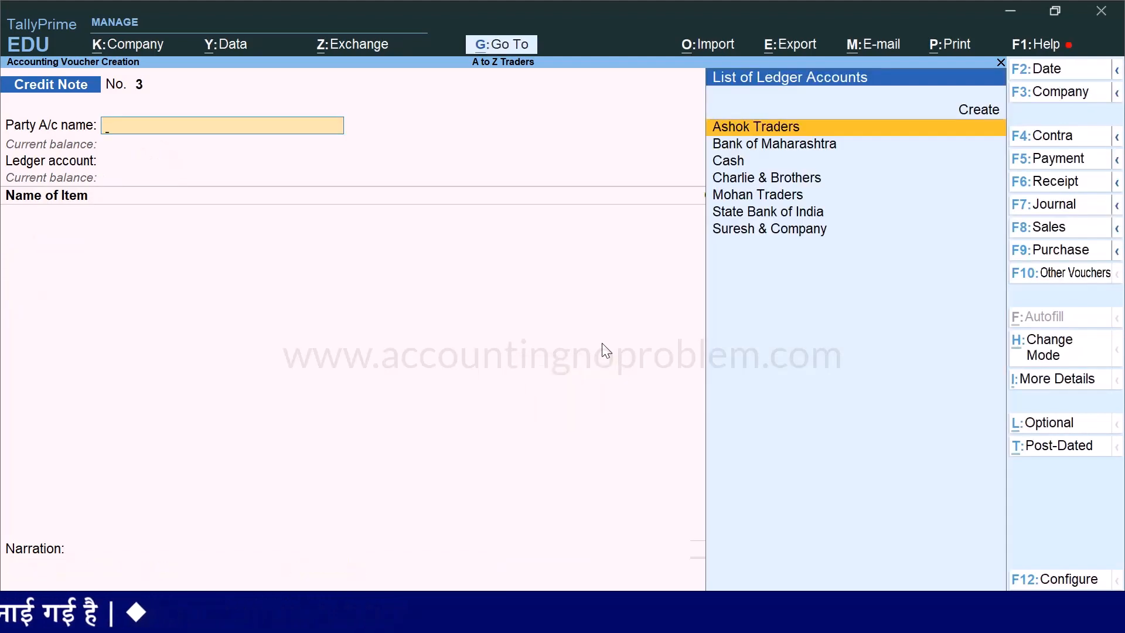